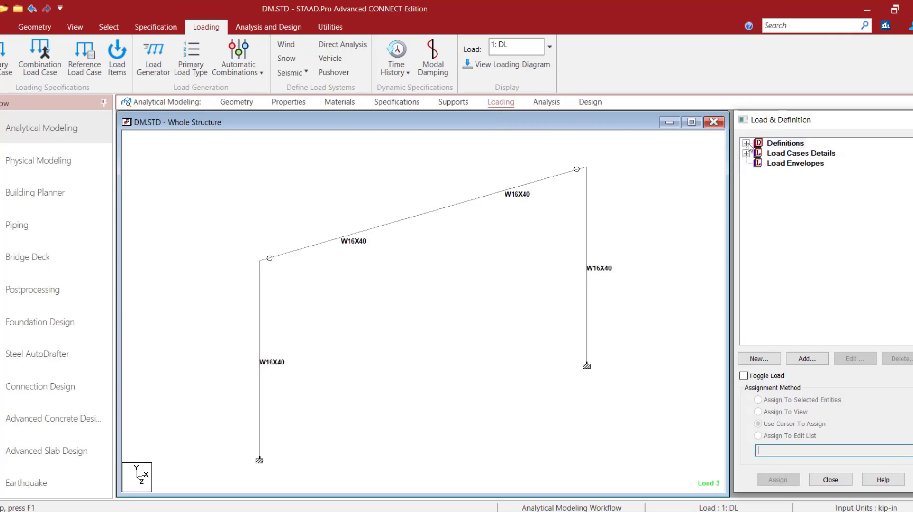
# Review the FLEX, FYLD and AXIAL parameters in the Direct Analysis Definition and the members each one is assigned to.
pyautogui.click(746, 144)
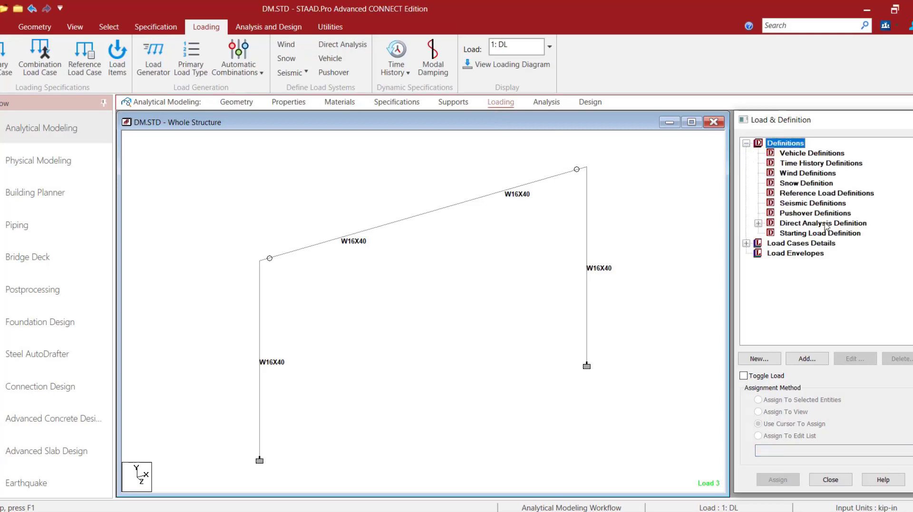
pyautogui.click(758, 224)
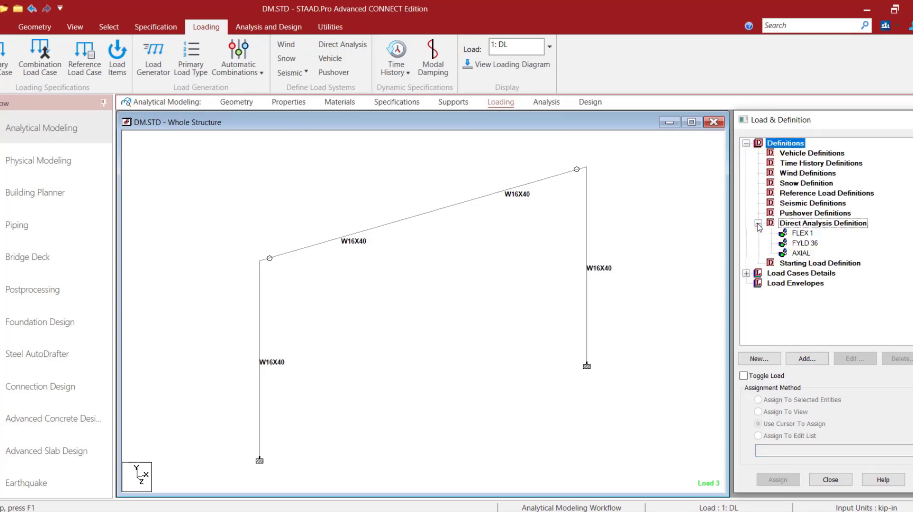
pyautogui.doubleClick(795, 232)
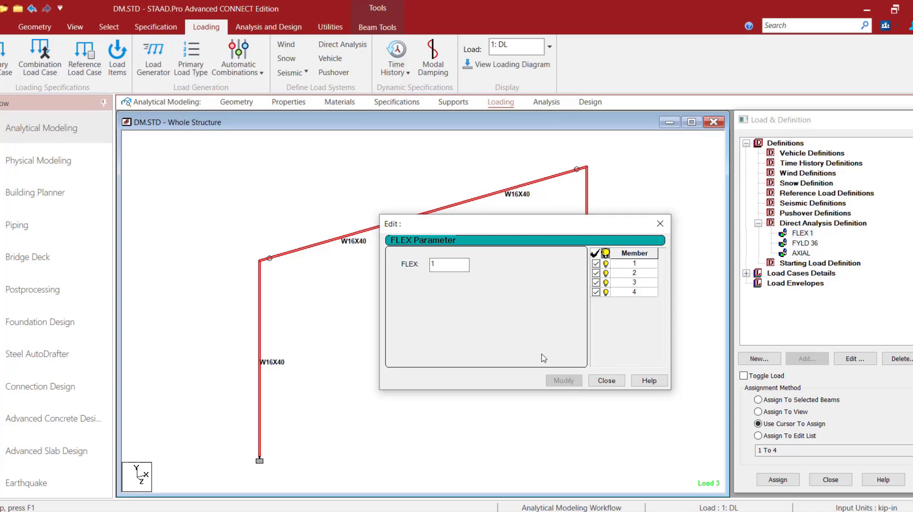
pyautogui.click(602, 382)
pyautogui.doubleClick(807, 243)
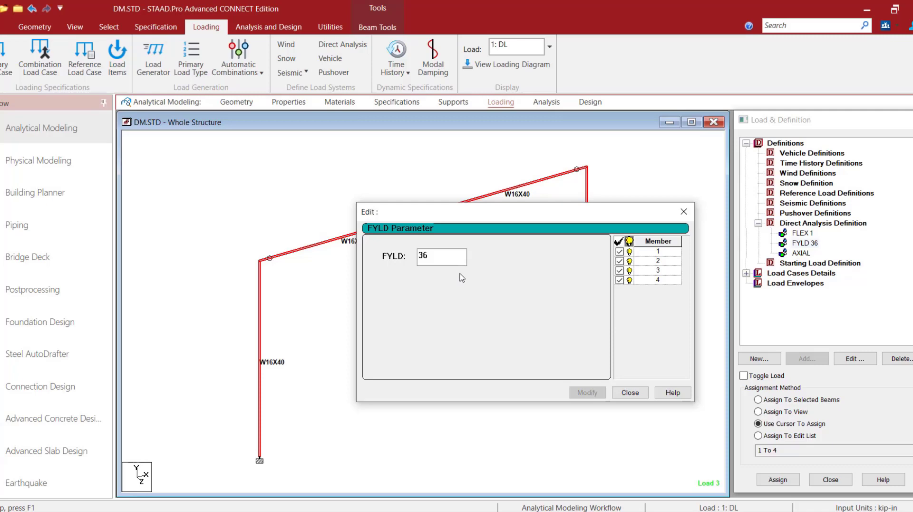
pyautogui.click(438, 263)
pyautogui.click(630, 393)
pyautogui.doubleClick(801, 252)
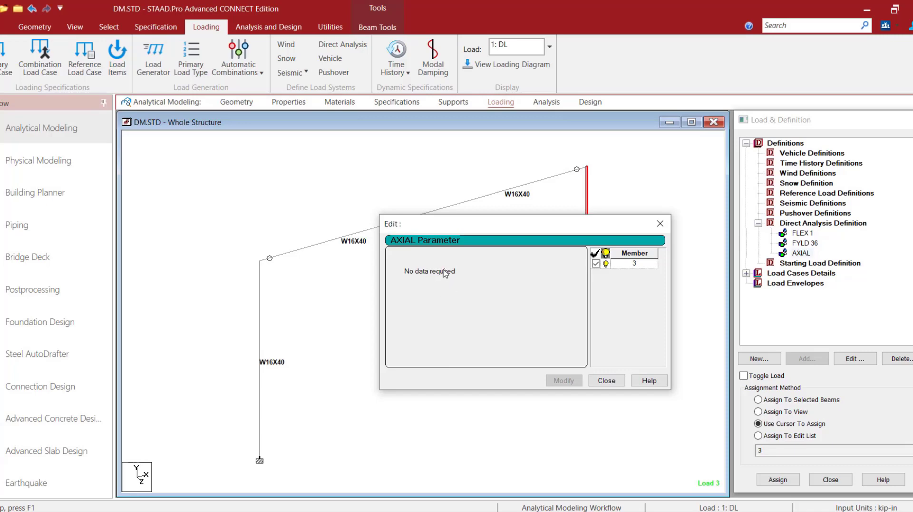
pyautogui.press('Escape')
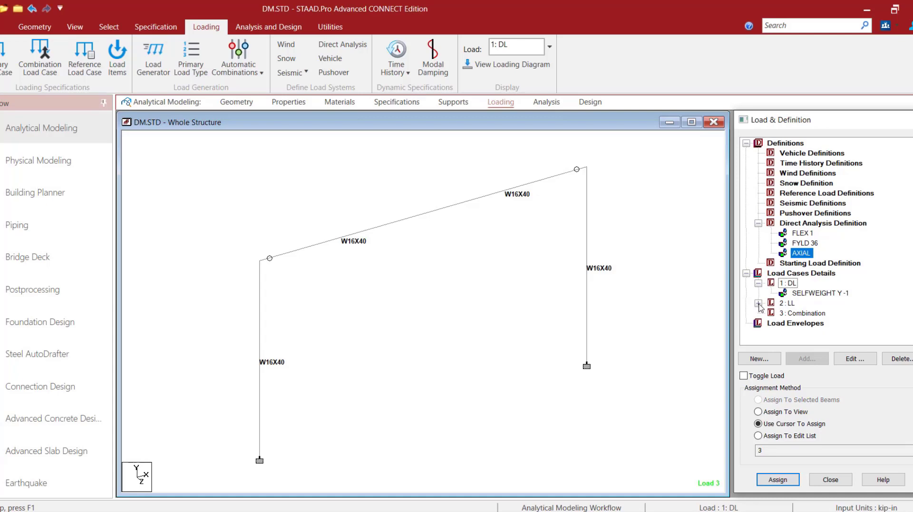
# Check the load items in the DL and LL load cases and collapse both cases again.
pyautogui.click(758, 303)
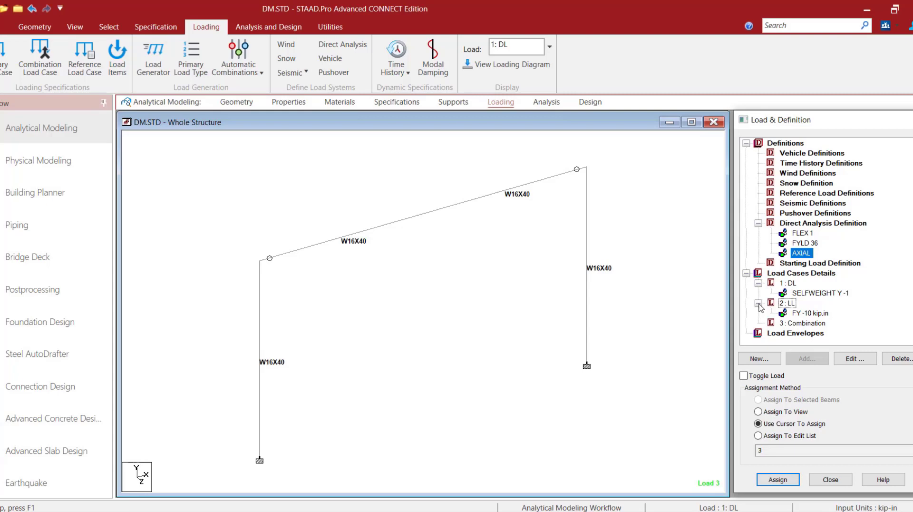
pyautogui.click(759, 304)
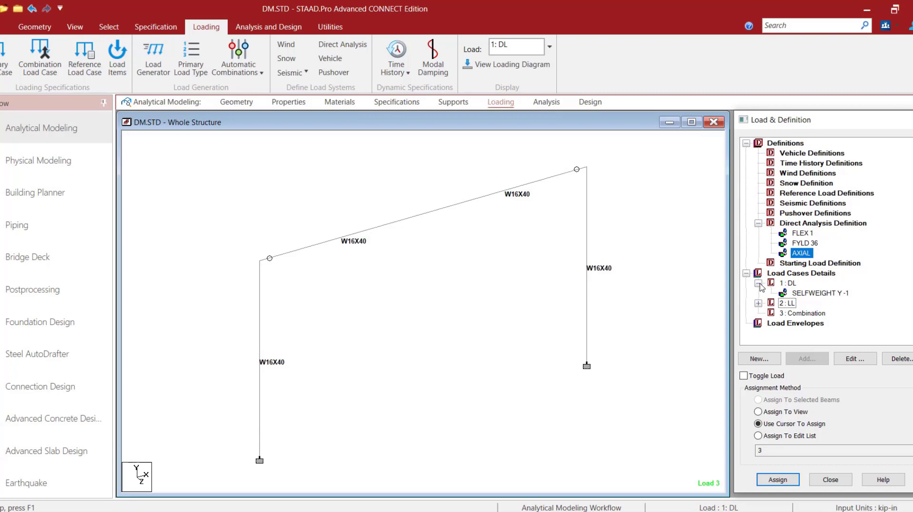
pyautogui.click(758, 284)
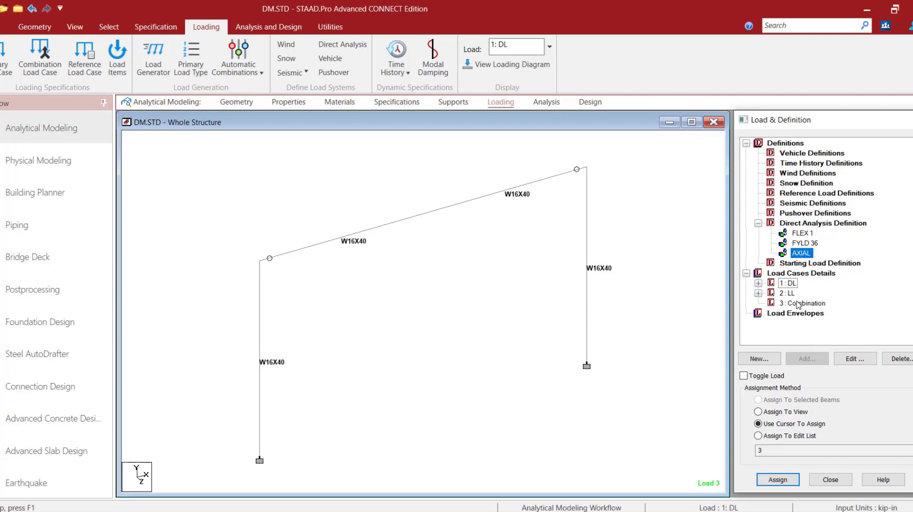
# Add a repeat load to load case 3, Combination, including both DL and LL with a factor of 1.5 each.
pyautogui.click(797, 304)
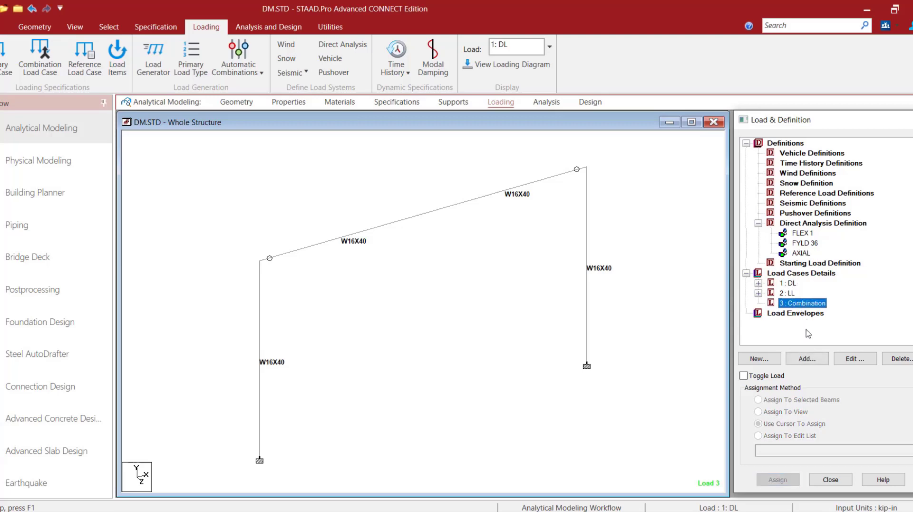
pyautogui.click(808, 359)
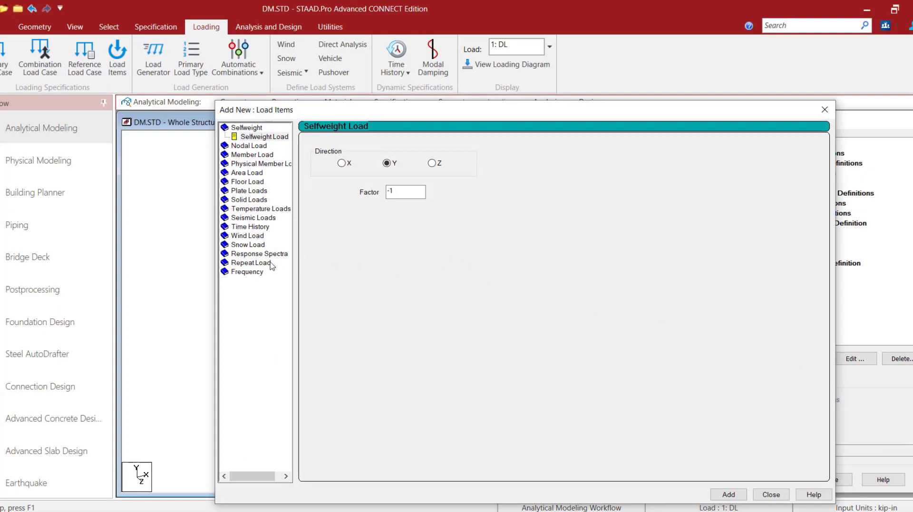
pyautogui.click(247, 266)
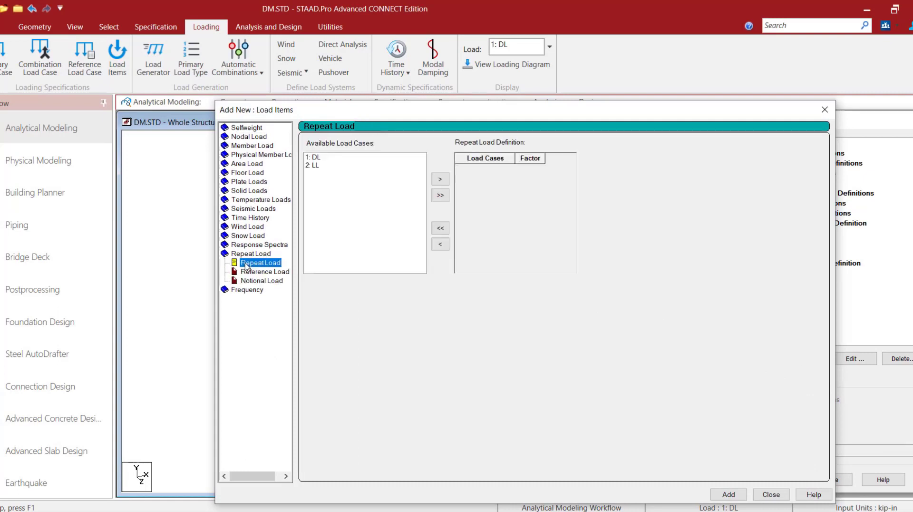
pyautogui.click(318, 157)
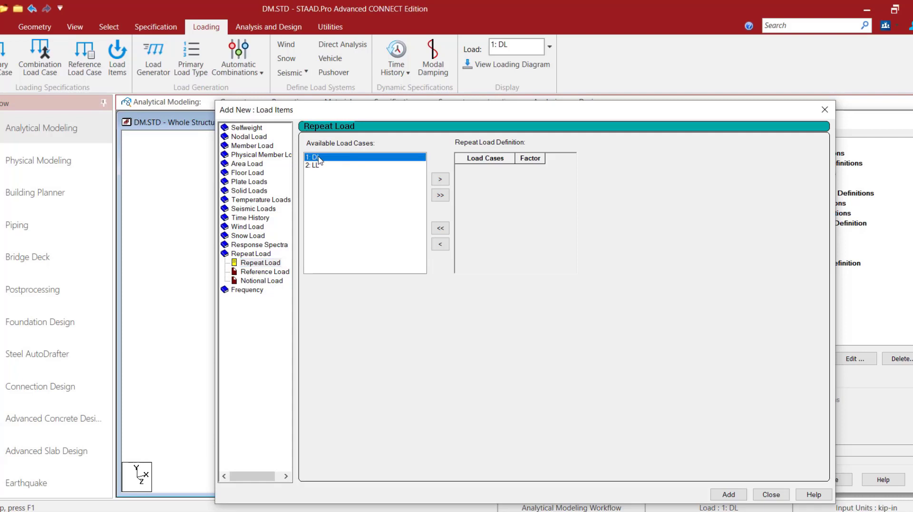
pyautogui.click(318, 165)
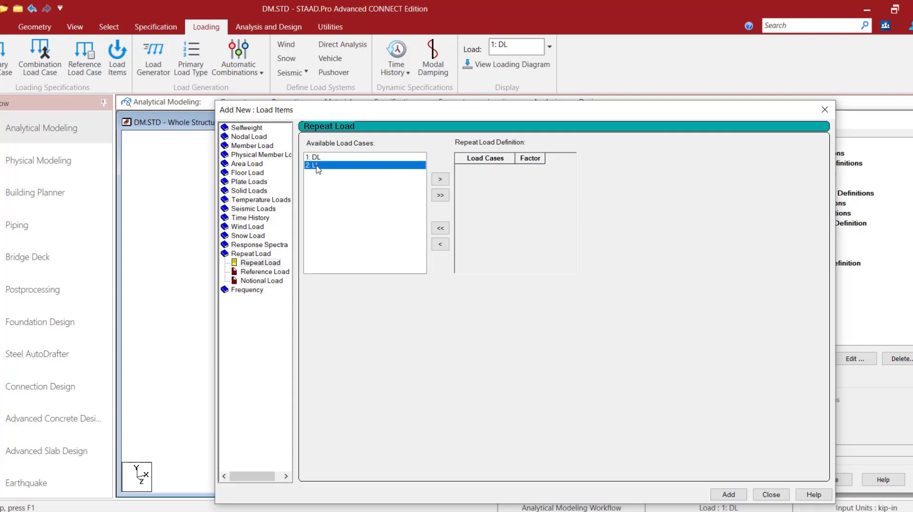
pyautogui.click(441, 195)
pyautogui.click(533, 170)
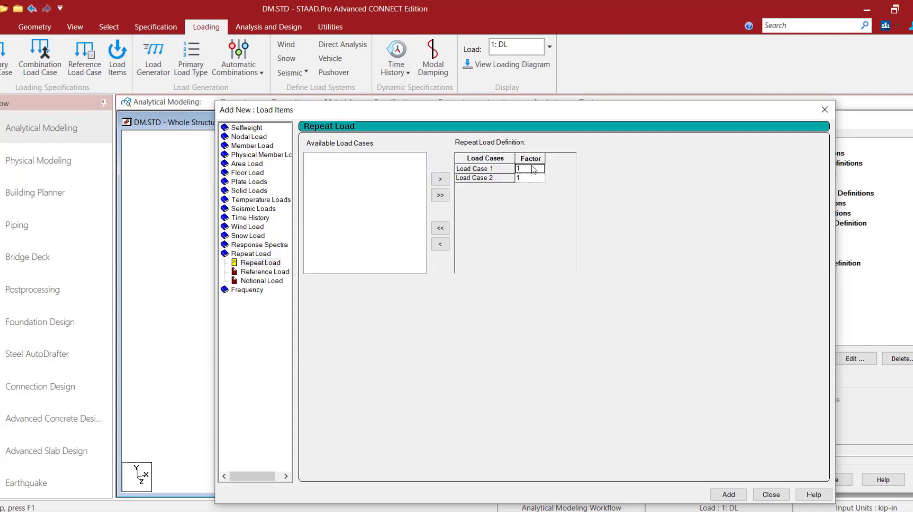
pyautogui.click(533, 169)
pyautogui.press('Down')
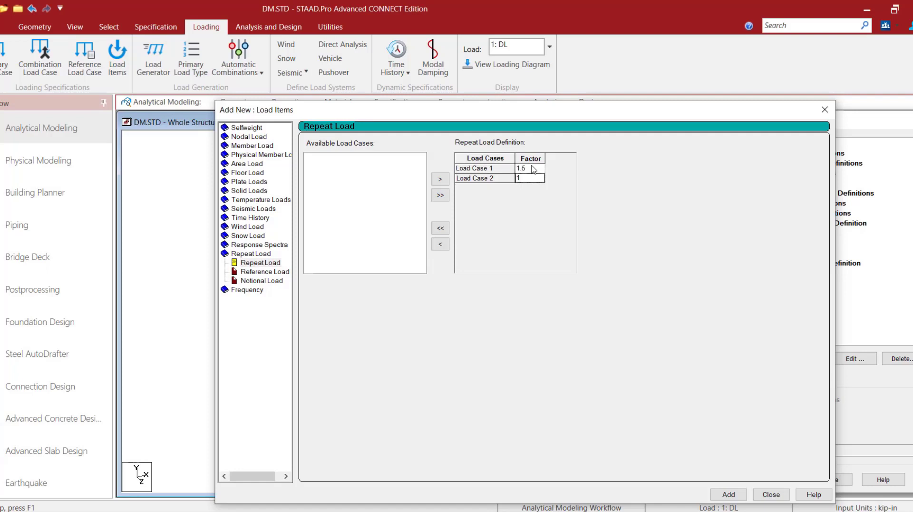
pyautogui.write('.5')
pyautogui.click(731, 496)
pyautogui.moveTo(470, 111); pyautogui.dragTo(304, 94)
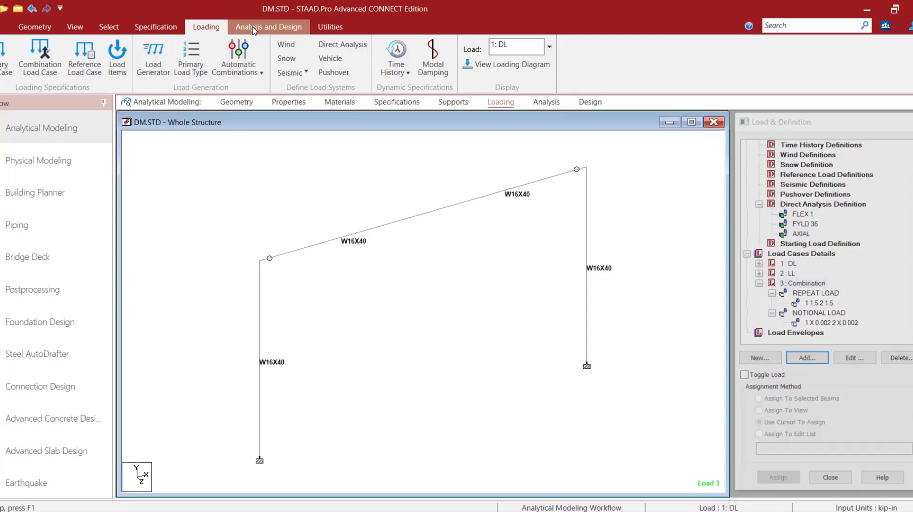
# Add a Perform Direct Analysis command using LRFD, a Tau tolerance of .01, 15 iterations and Reduced EI enabled.
pyautogui.click(253, 30)
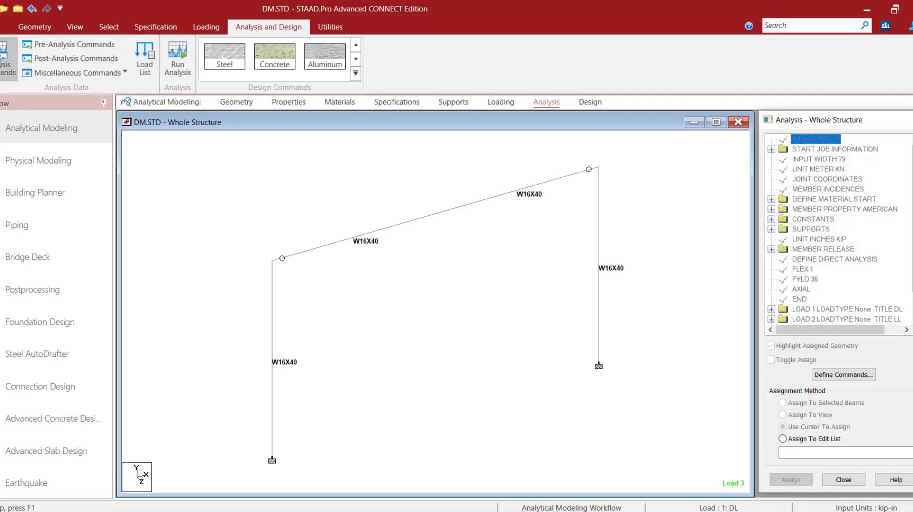
pyautogui.click(5, 57)
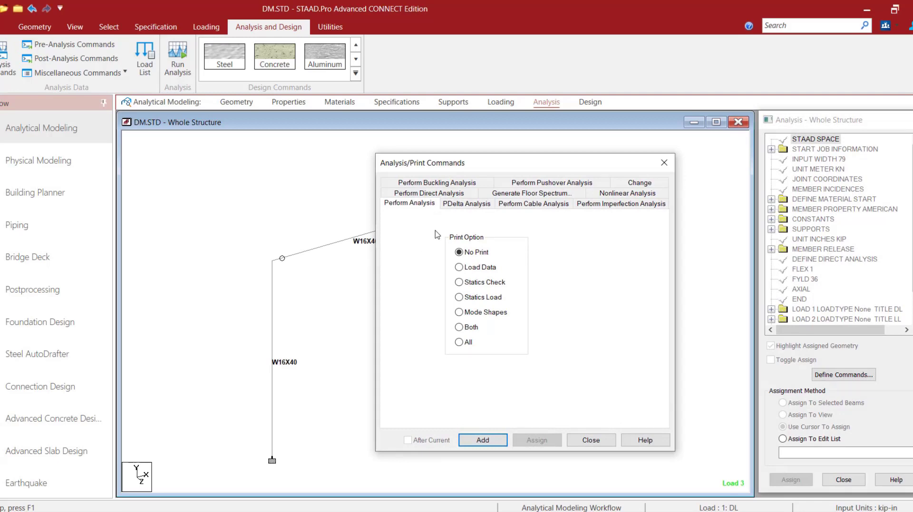
pyautogui.click(454, 192)
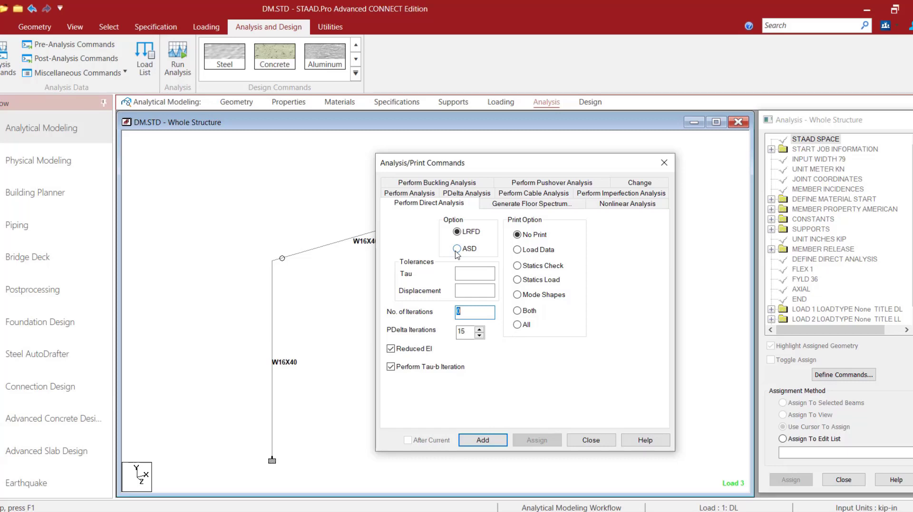
pyautogui.click(456, 249)
pyautogui.click(455, 232)
pyautogui.click(467, 270)
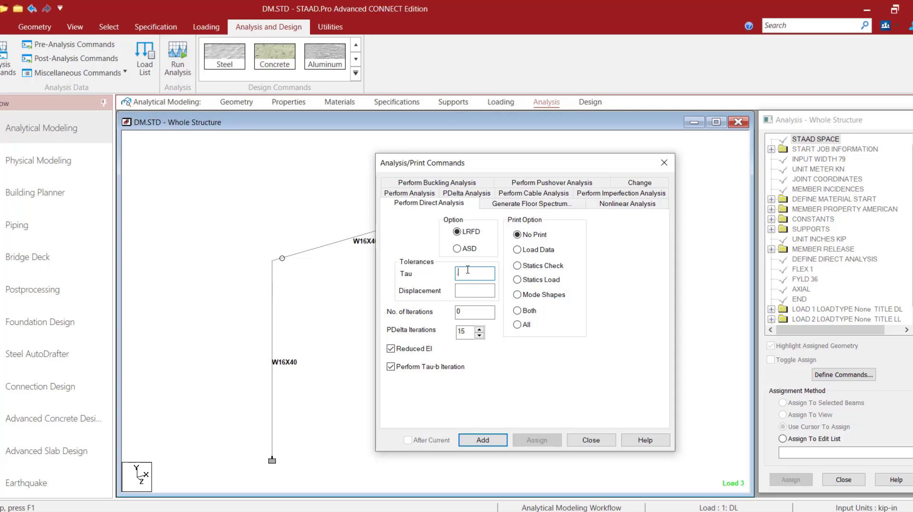
pyautogui.write('01')
pyautogui.press('BackSpace')
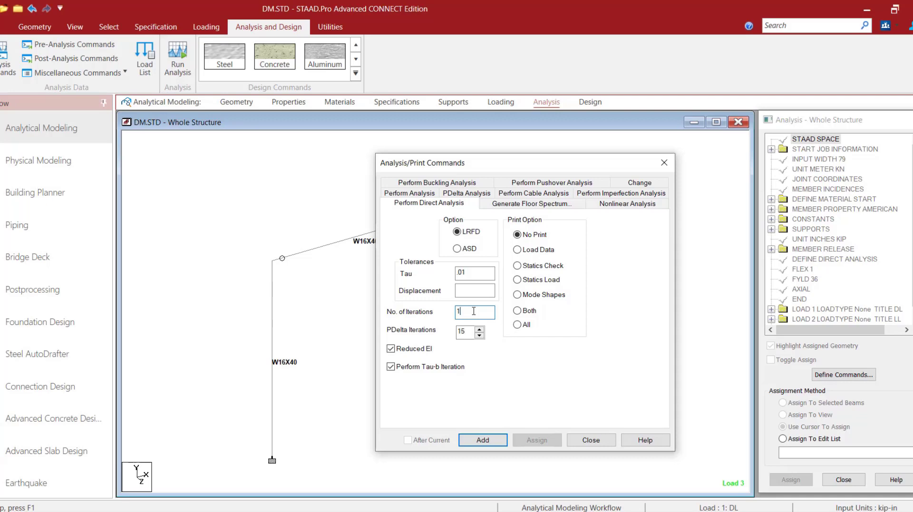
pyautogui.write('15')
pyautogui.click(391, 350)
pyautogui.click(472, 440)
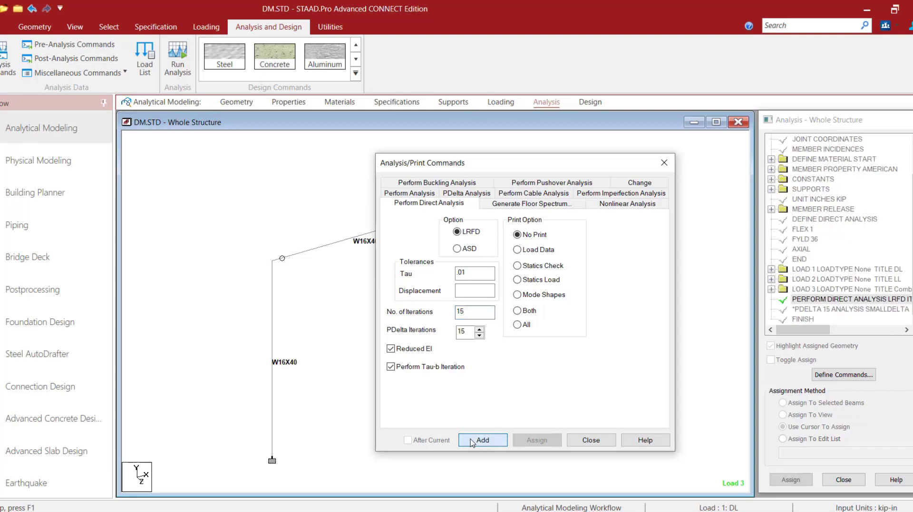
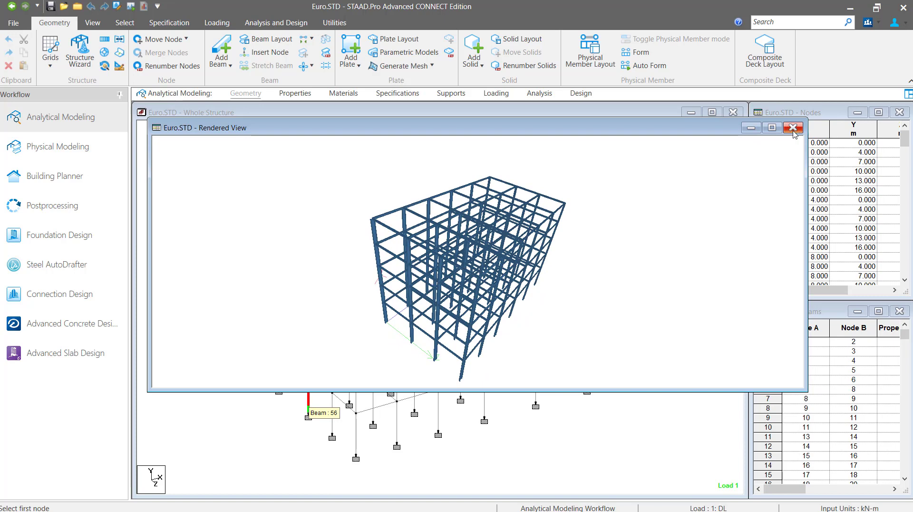
# Close the rendered view of the Euro.STD model, set the steel design code to EN 1993-1-1:2005 and view its design parameters.
pyautogui.click(793, 128)
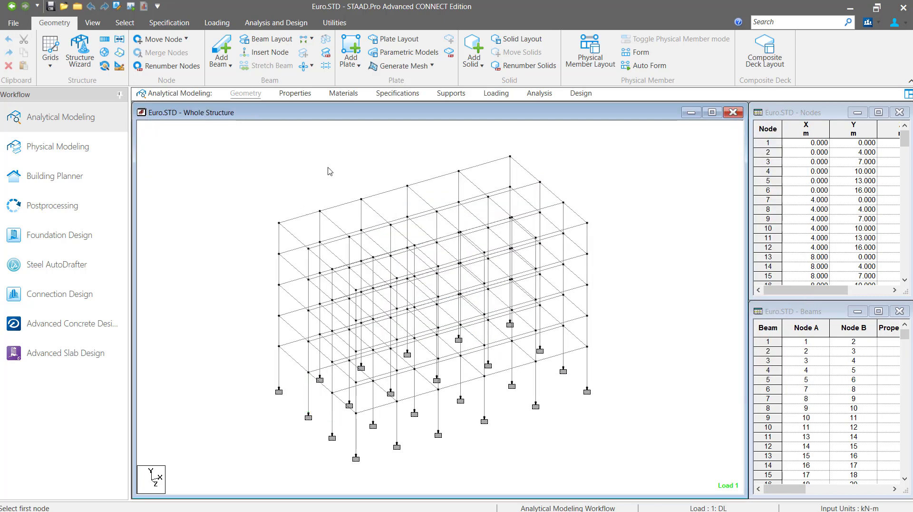
pyautogui.click(584, 94)
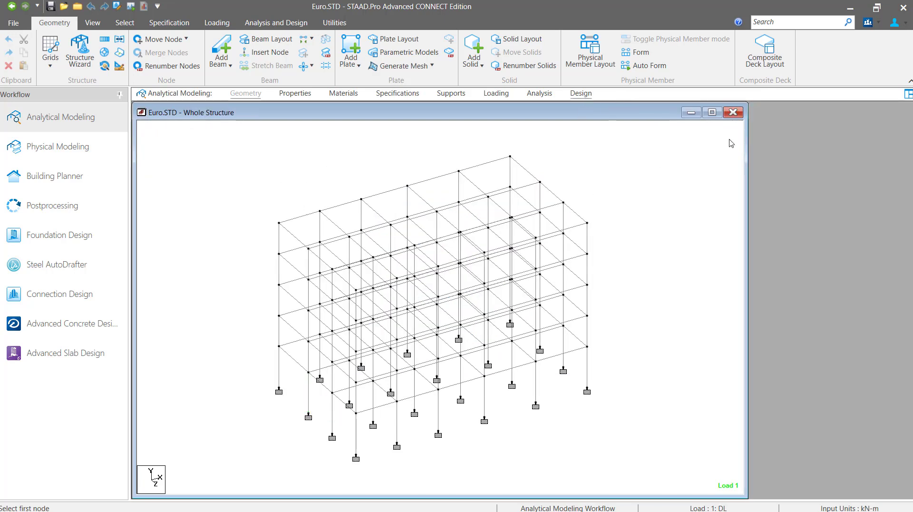
pyautogui.click(849, 130)
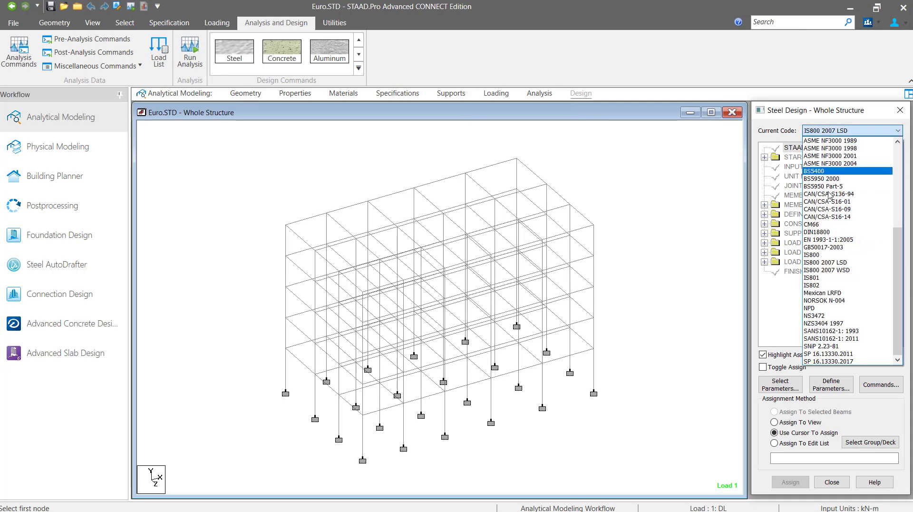
pyautogui.click(826, 240)
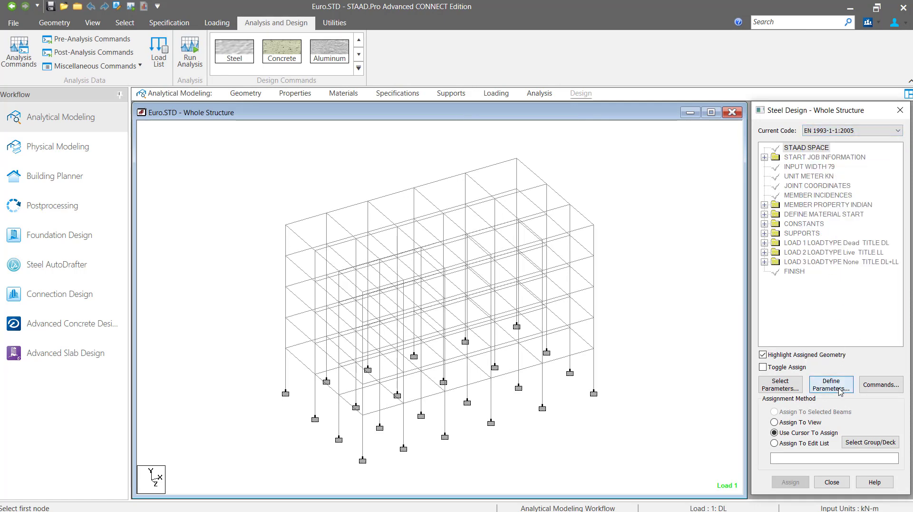
pyautogui.click(812, 385)
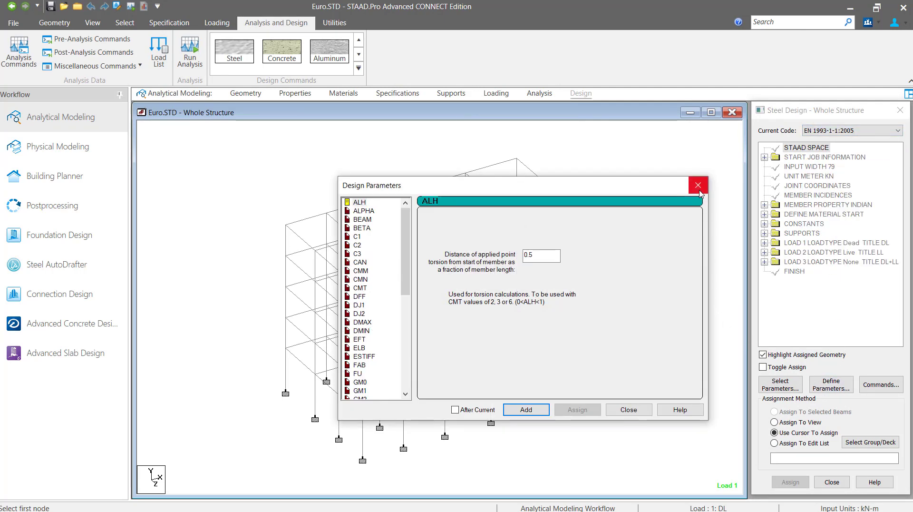
pyautogui.click(698, 185)
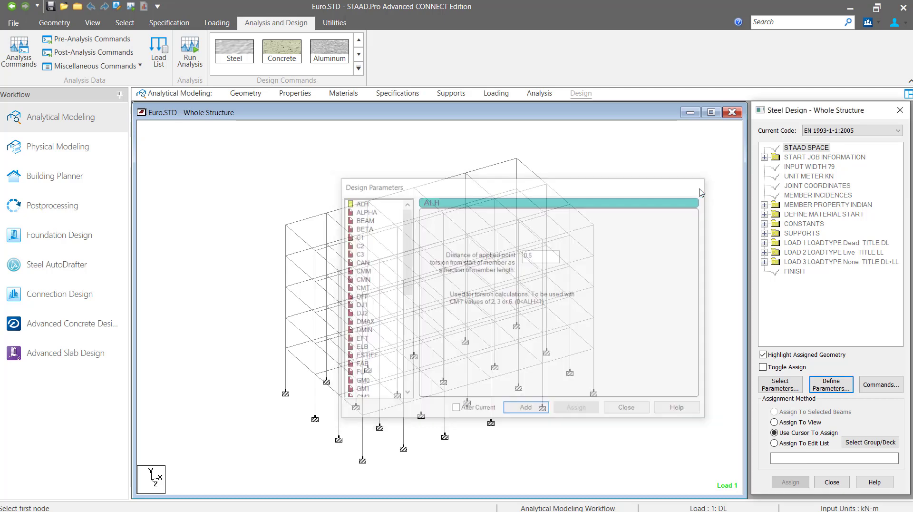
# Look through the available analysis commands, including PDelta Analysis, without adding any of them.
pyautogui.click(539, 95)
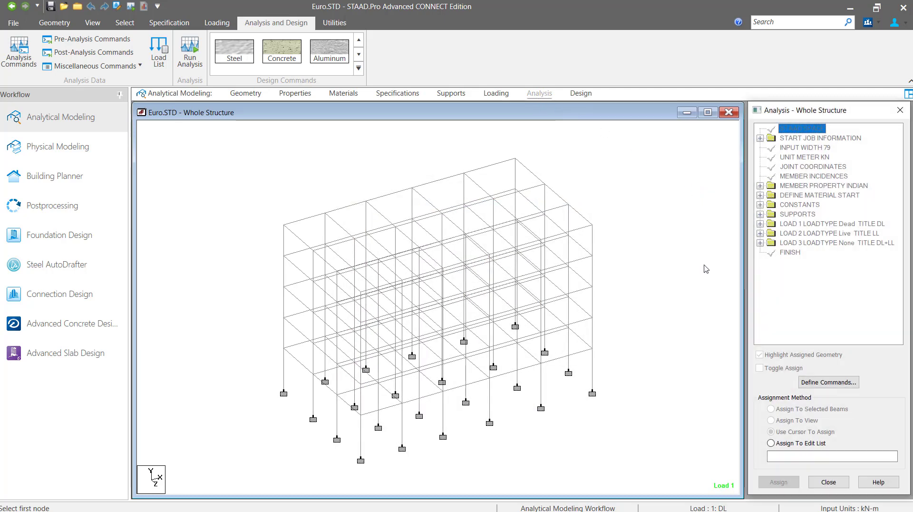
pyautogui.click(819, 381)
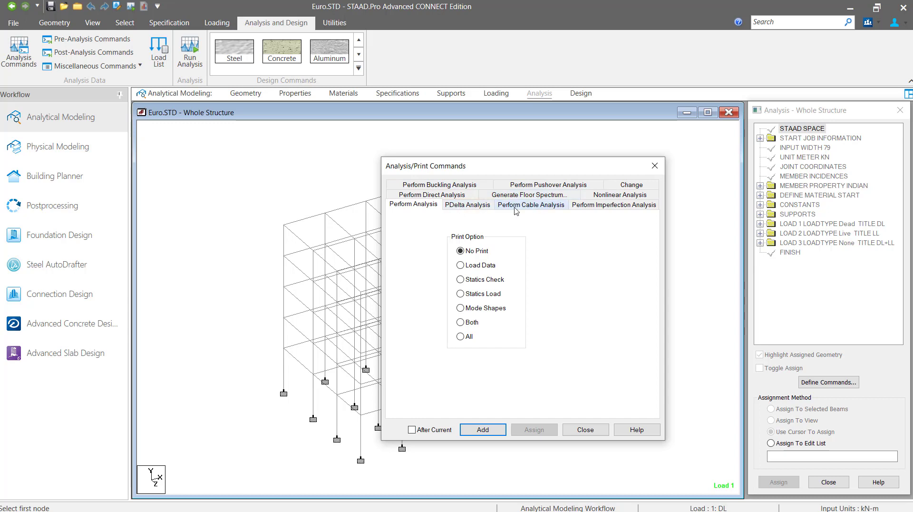
pyautogui.click(483, 209)
pyautogui.click(653, 166)
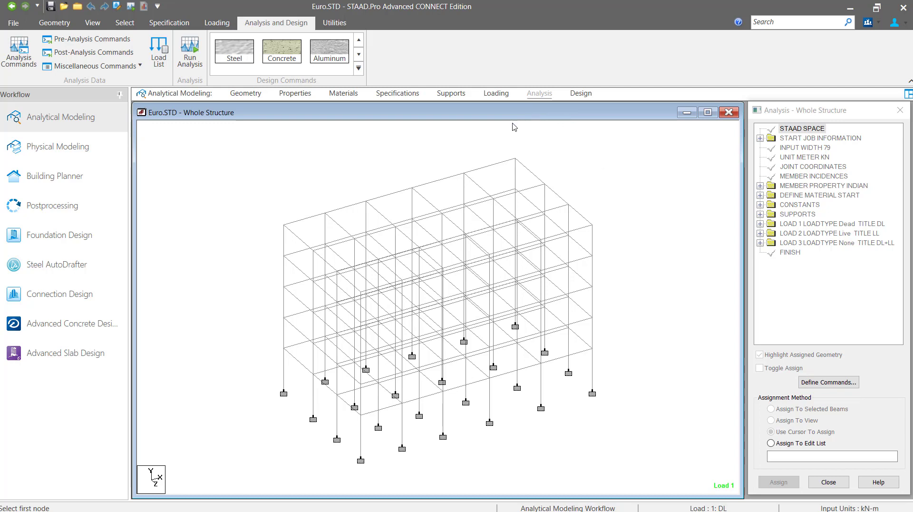
# Review the load items of the DL, LL and DL+LL cases, including the repeat load factors of case 3.
pyautogui.click(491, 98)
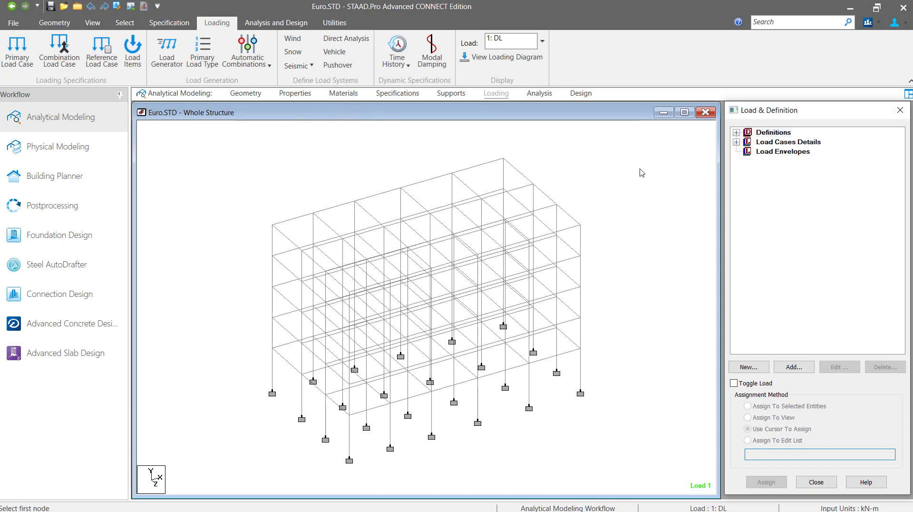
pyautogui.click(736, 141)
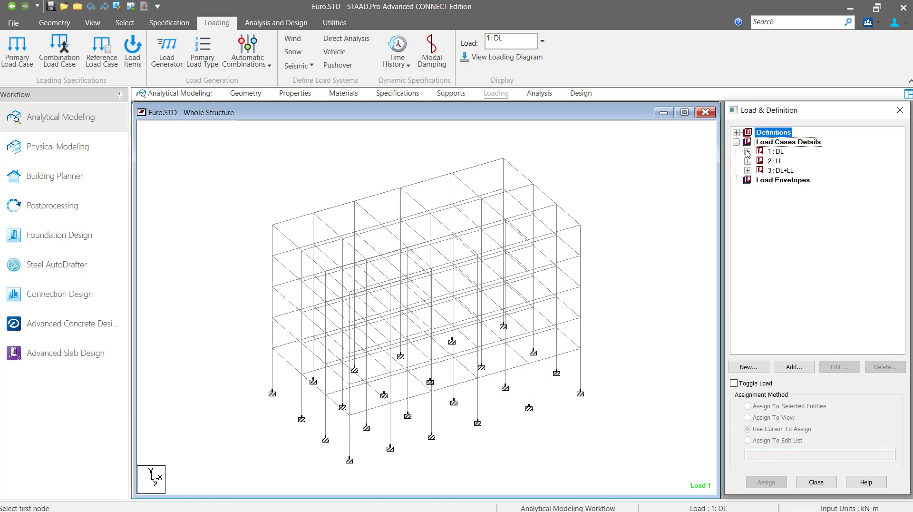
pyautogui.click(747, 151)
pyautogui.click(748, 189)
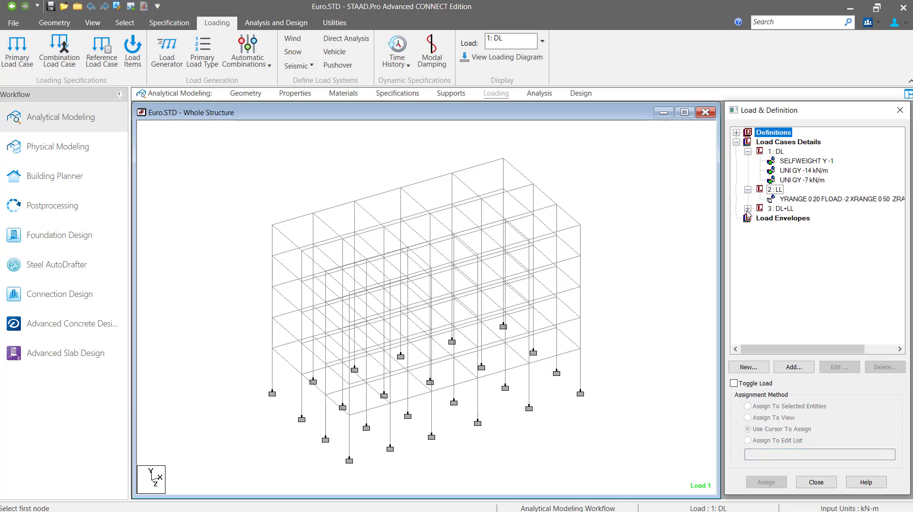
pyautogui.click(748, 209)
pyautogui.click(759, 219)
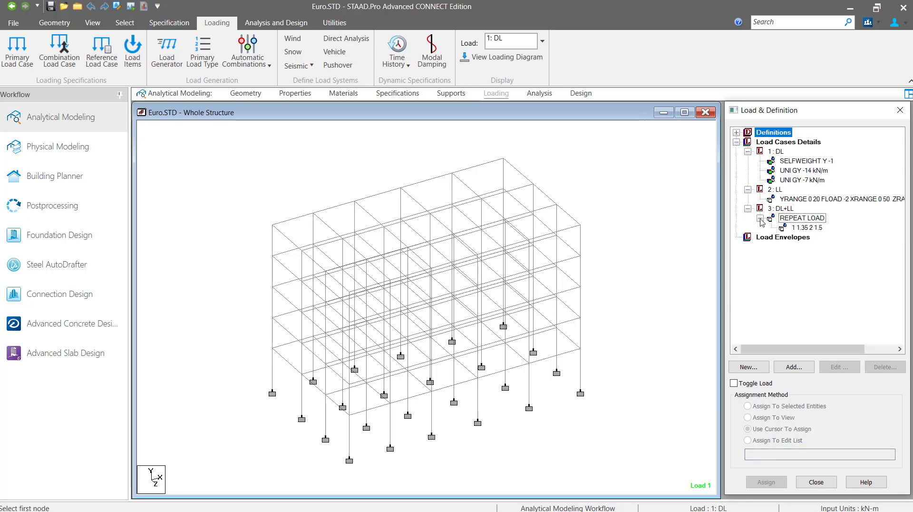
pyautogui.doubleClick(804, 228)
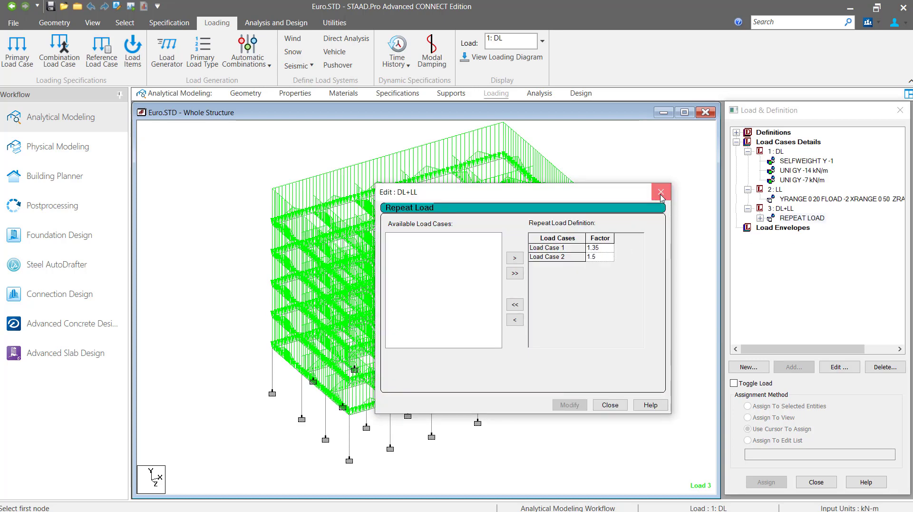
pyautogui.click(660, 193)
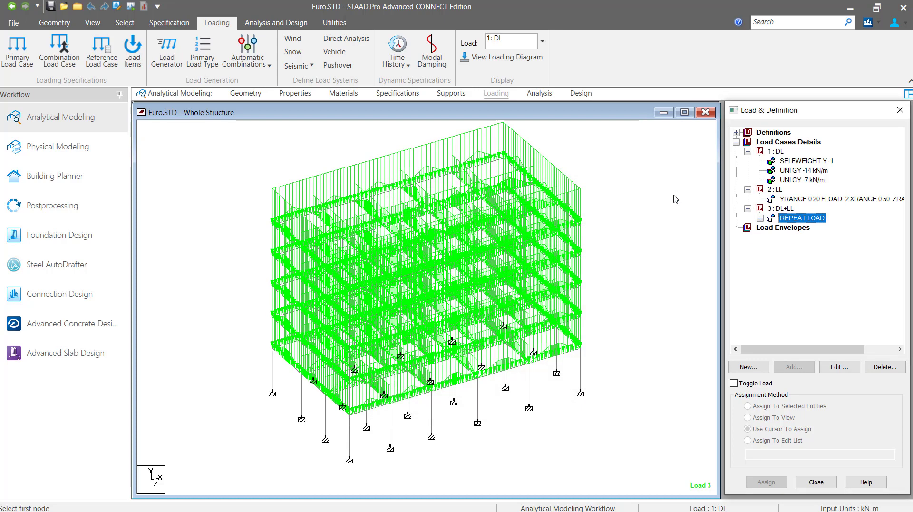
# Add a Perform Buckling Analysis command using the Eigen Method with No Print.
pyautogui.click(545, 96)
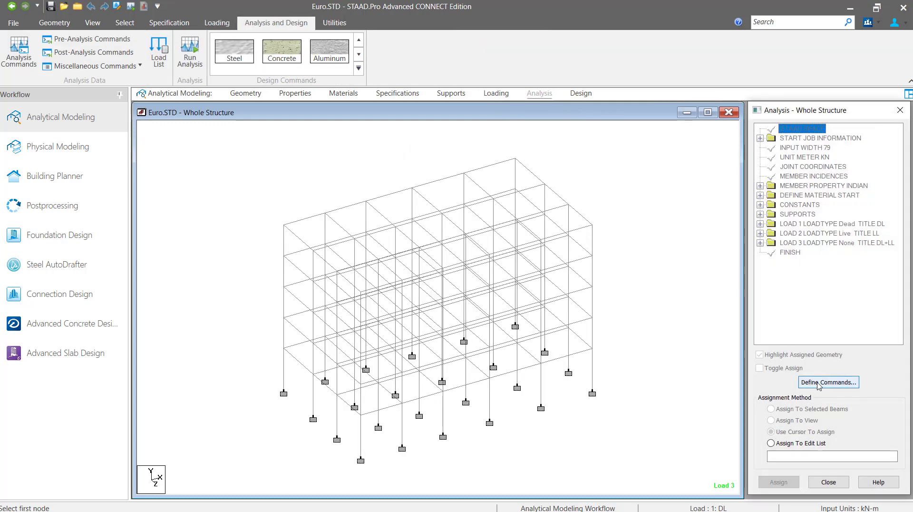
pyautogui.click(818, 384)
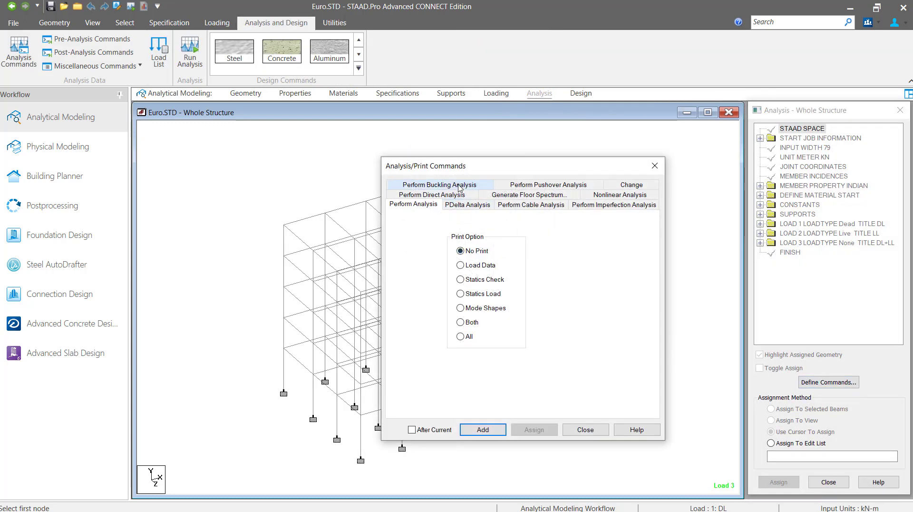
pyautogui.click(439, 185)
pyautogui.click(417, 277)
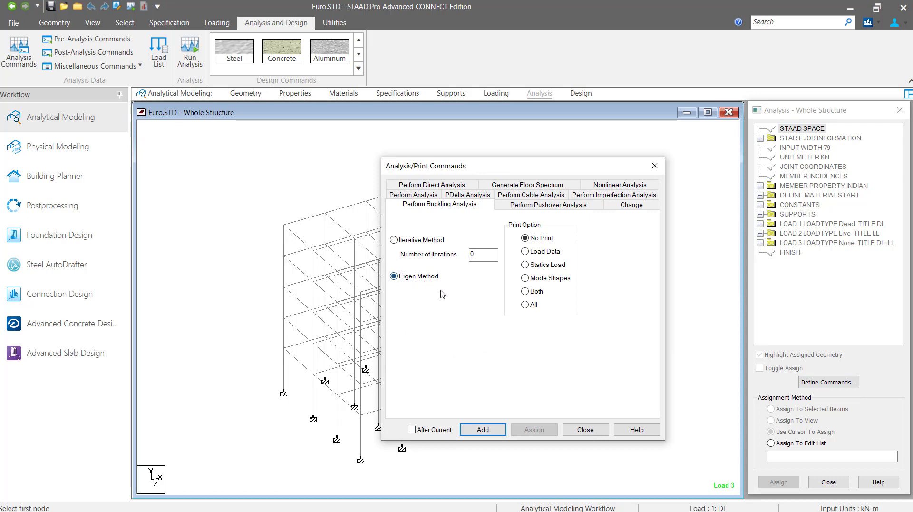
pyautogui.click(490, 430)
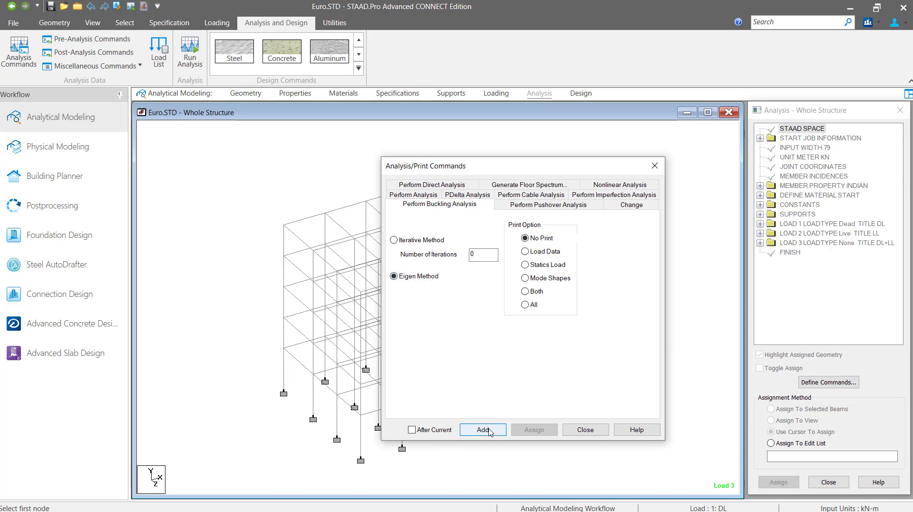
pyautogui.click(585, 430)
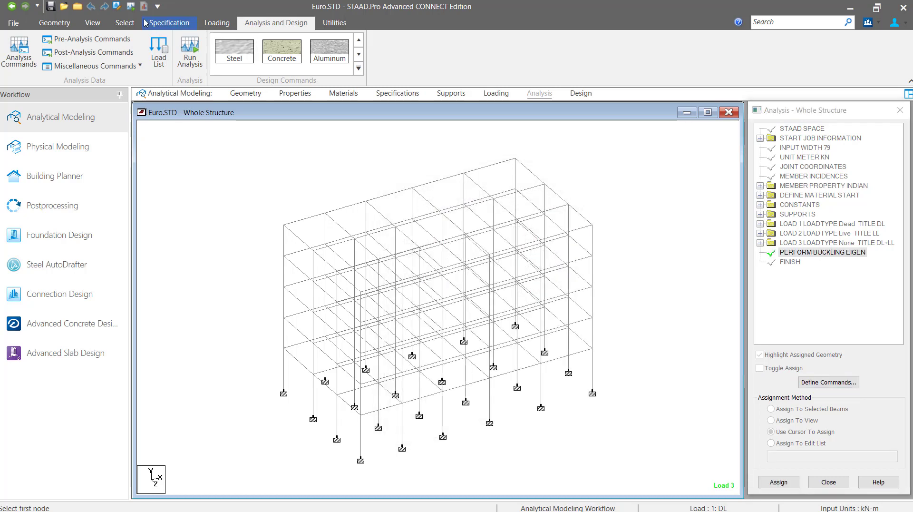
# Run the buckling analysis of the Euro.STD model and open its output file.
pyautogui.click(131, 9)
pyautogui.click(451, 320)
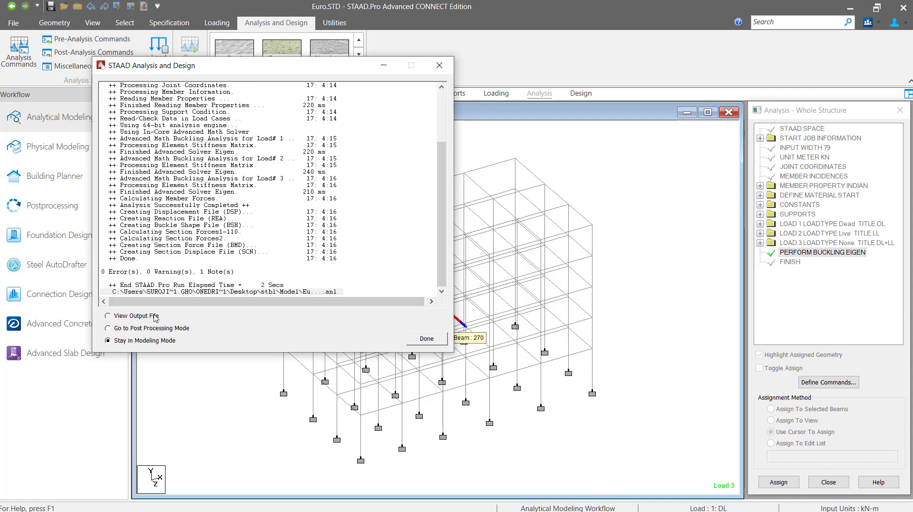
pyautogui.click(419, 338)
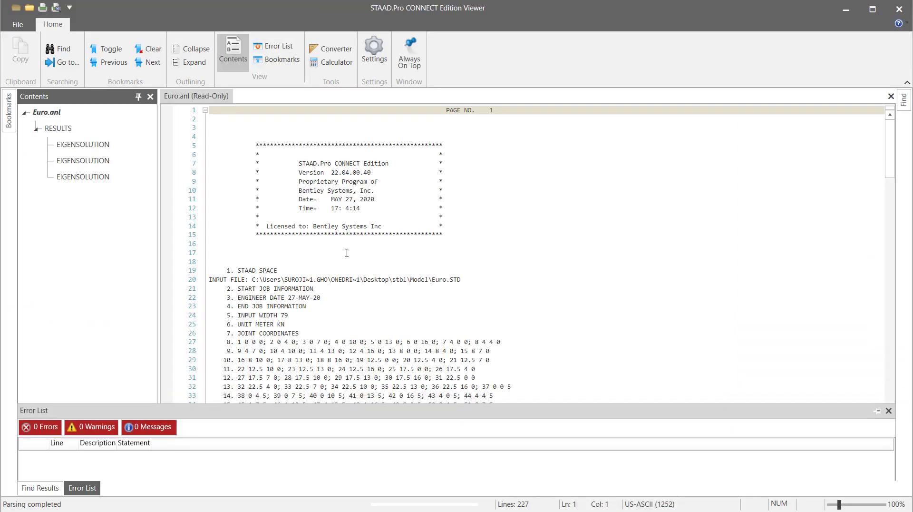
# Examine the calculated buckling factors for load case 3 in the output file, highlighting the mode 1 factor, and close the viewer.
pyautogui.click(95, 180)
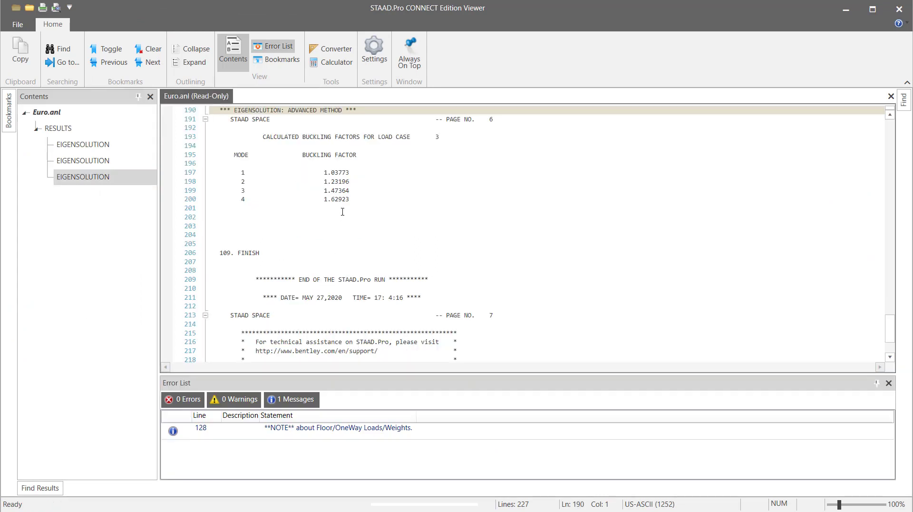
pyautogui.moveTo(446, 138); pyautogui.dragTo(261, 141)
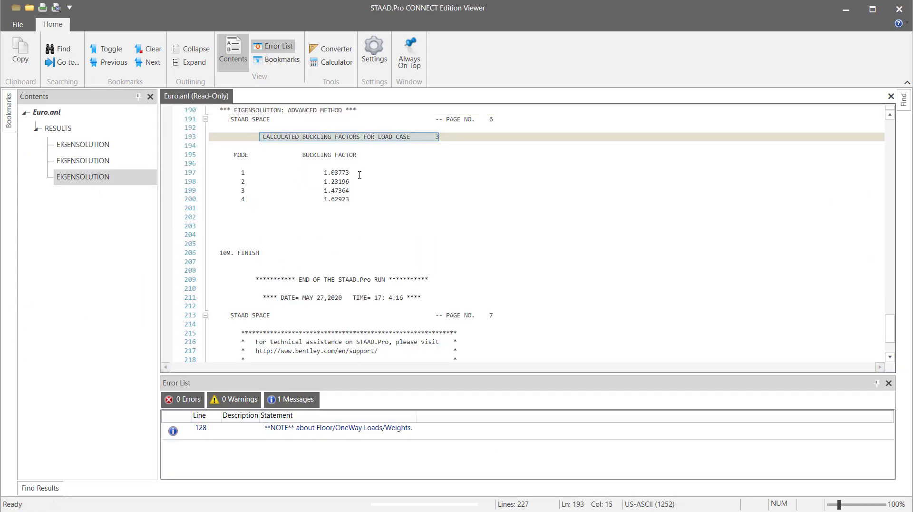
pyautogui.moveTo(361, 174); pyautogui.dragTo(328, 174)
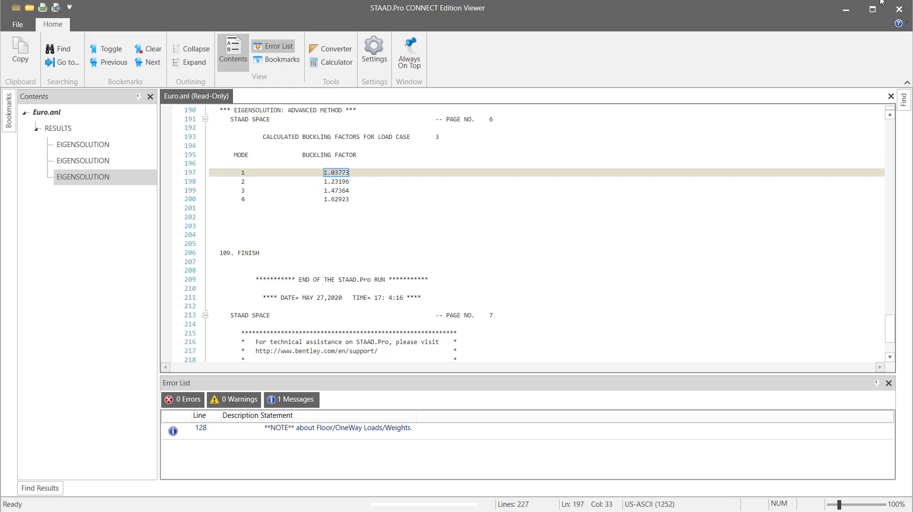
pyautogui.click(900, 10)
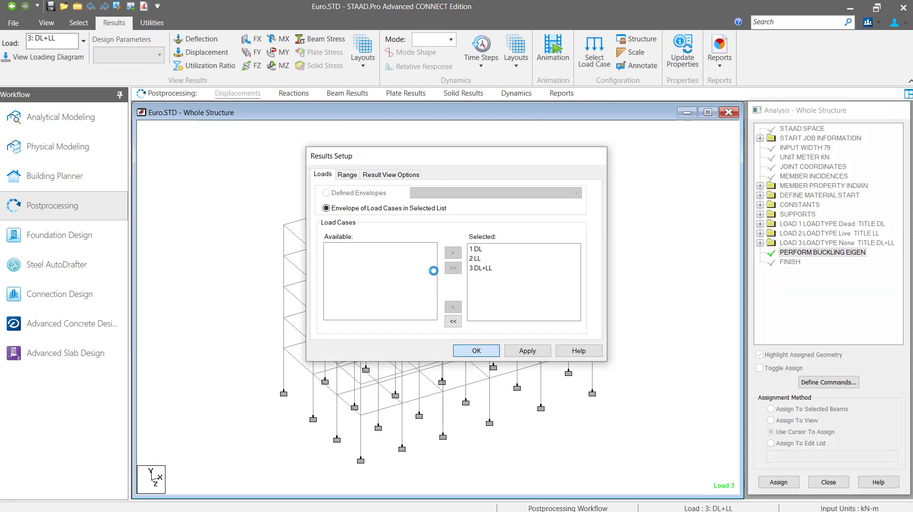
# Display the buckling results in postprocessing for all load cases and inspect the mode 1 shape under load case 3.
pyautogui.click(477, 351)
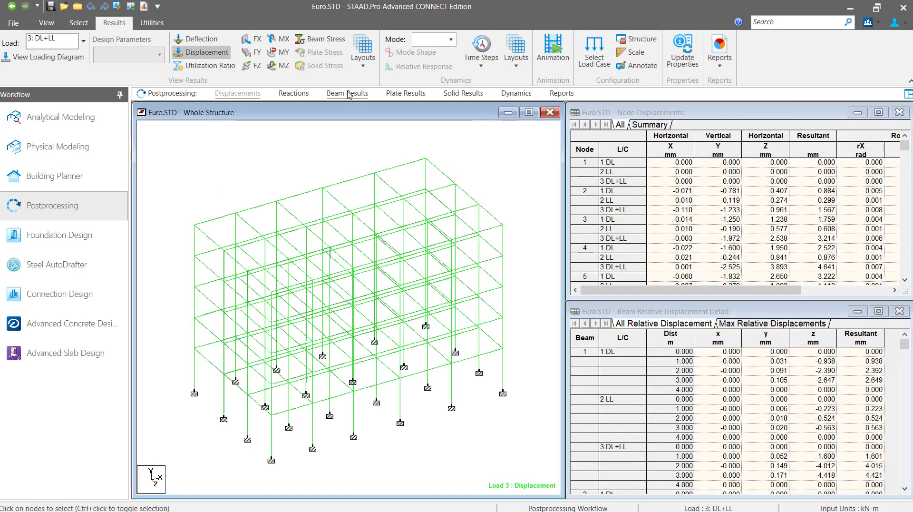
pyautogui.click(517, 65)
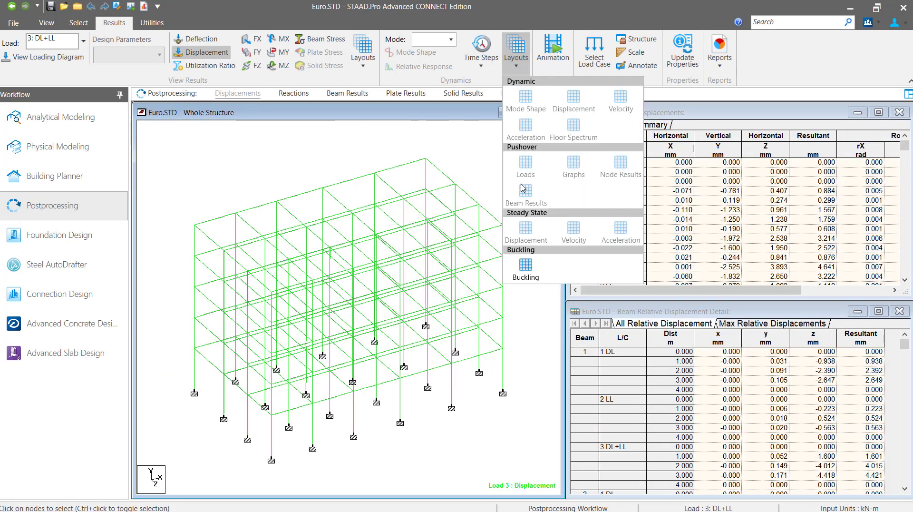
pyautogui.click(523, 269)
pyautogui.click(593, 136)
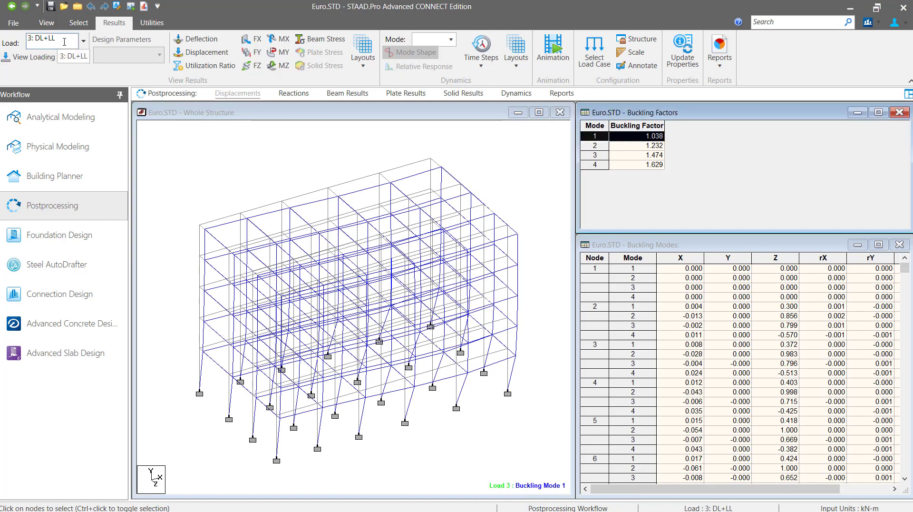
pyautogui.moveTo(55, 39); pyautogui.dragTo(48, 41)
pyautogui.click(526, 148)
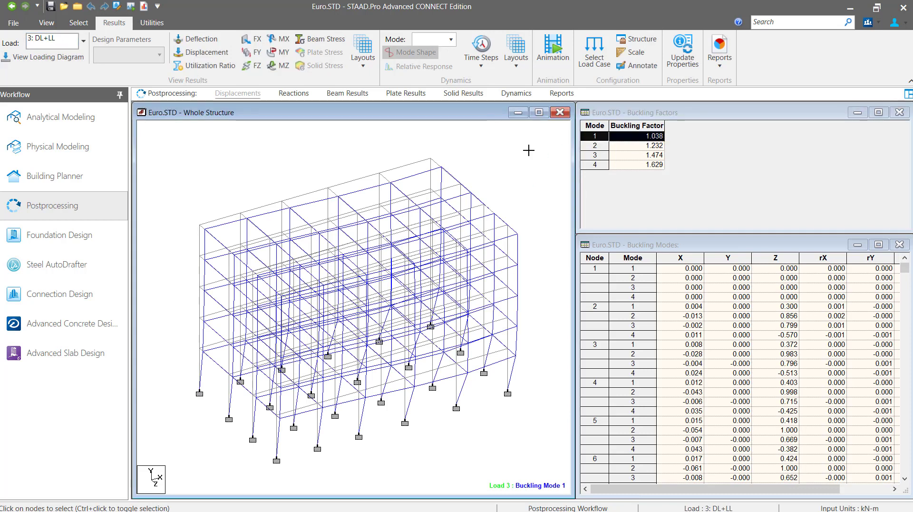
# Return to analytical modeling and delete the PERFORM BUCKLING EIGEN analysis command.
pyautogui.click(90, 119)
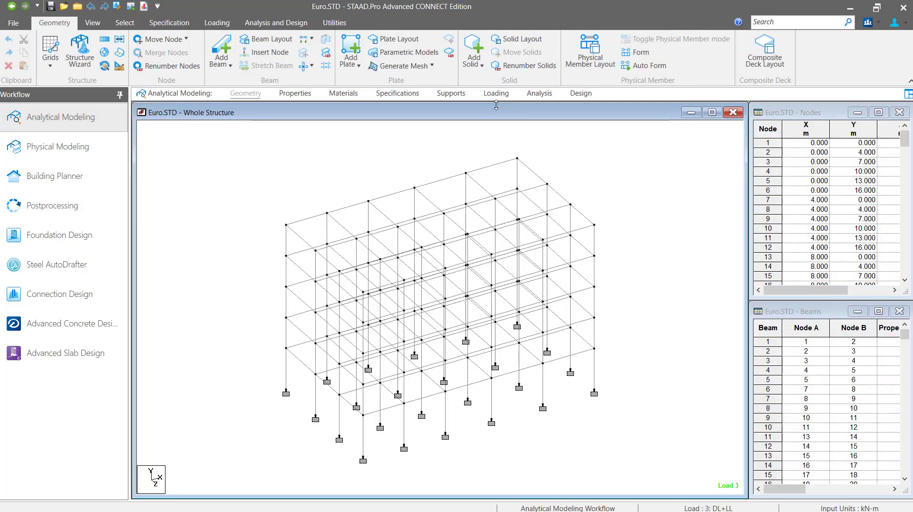
pyautogui.click(539, 93)
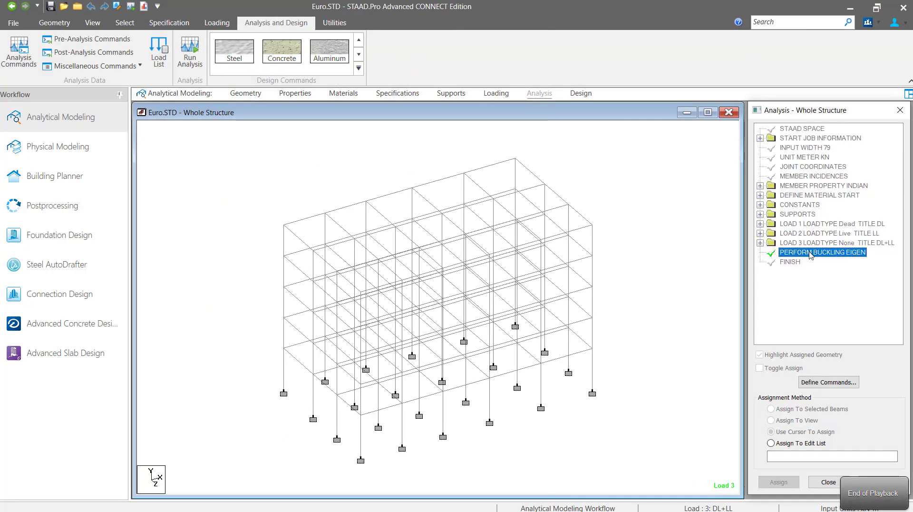
pyautogui.rightClick(810, 255)
pyautogui.click(826, 271)
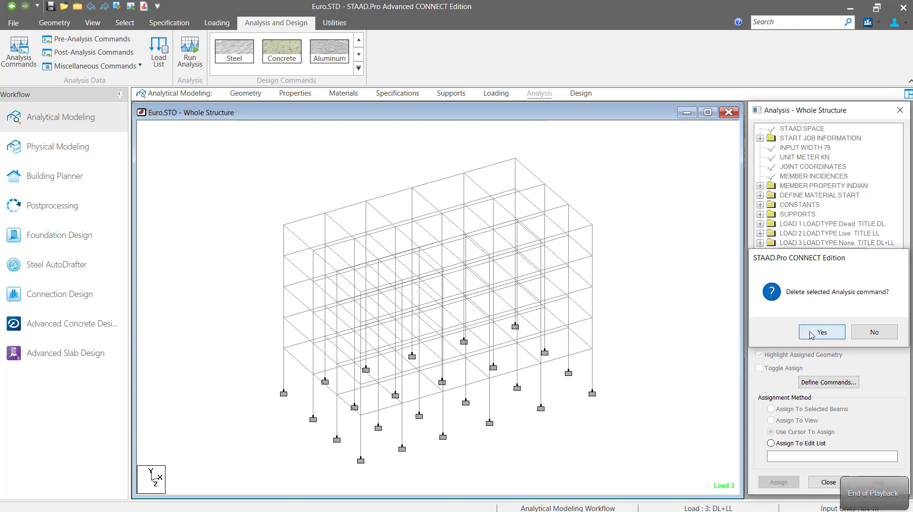
pyautogui.click(811, 333)
# Add a PDelta Analysis command with 30 iterations, Small Delta disabled and No Print.
pyautogui.click(828, 382)
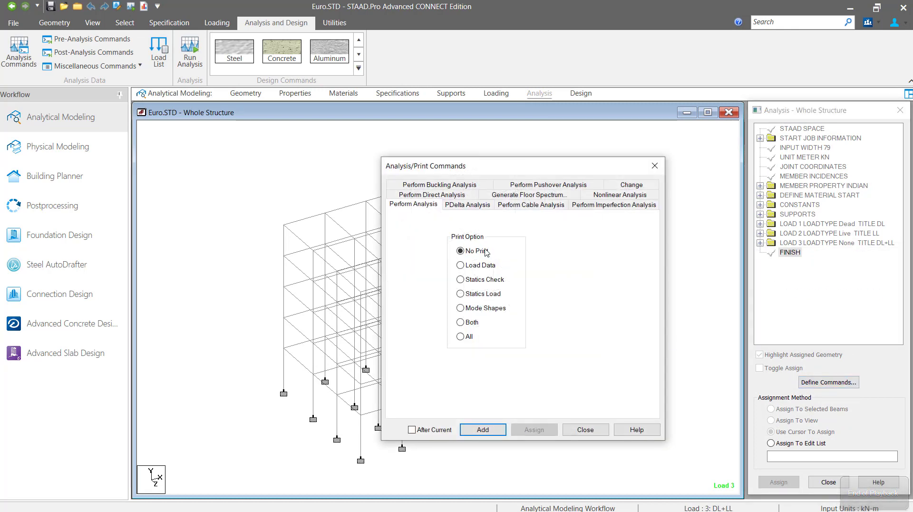
pyautogui.click(465, 205)
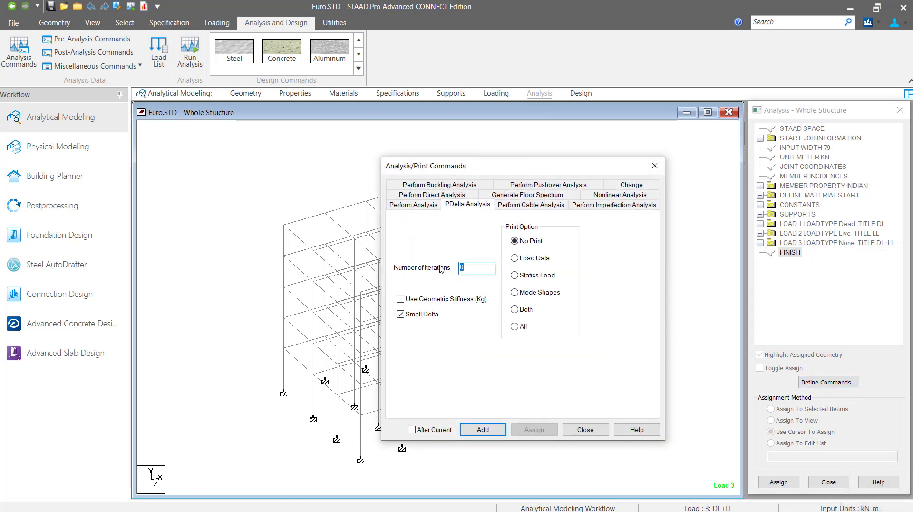
pyautogui.write('30')
pyautogui.click(401, 314)
pyautogui.click(482, 430)
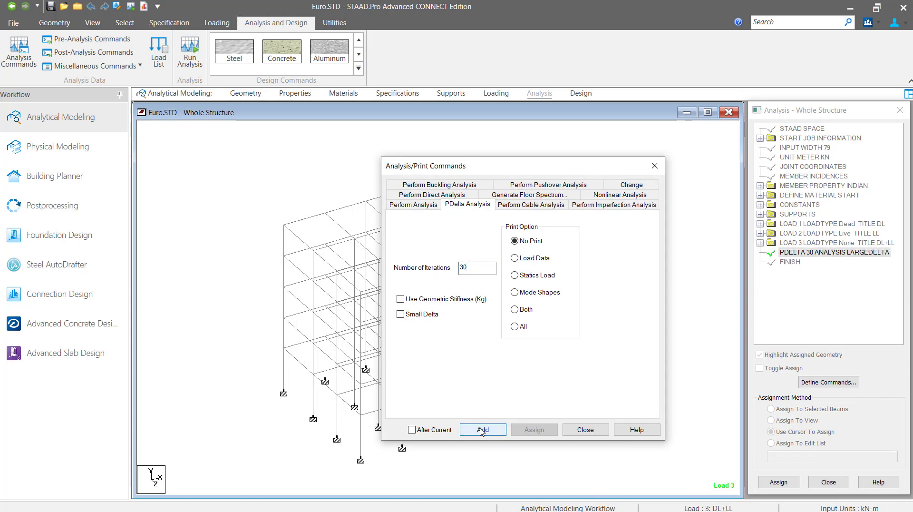
pyautogui.click(584, 430)
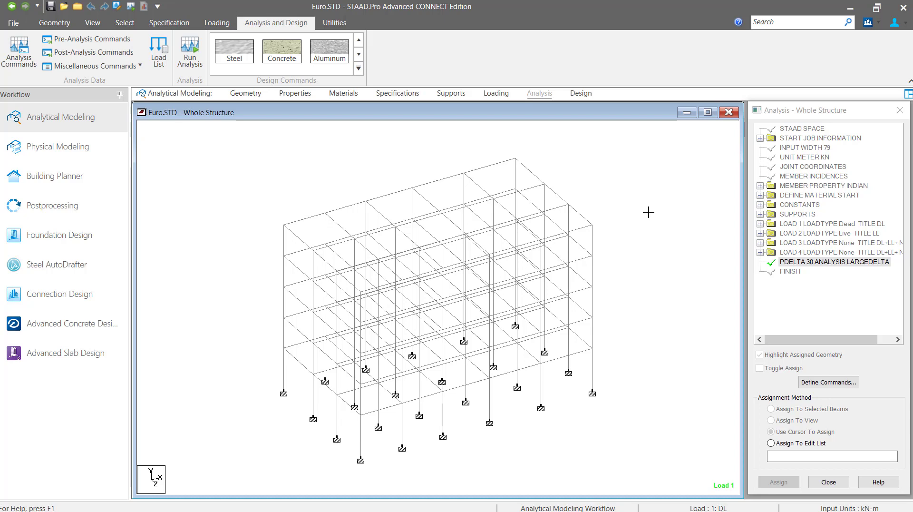
# Measure the frame's total height from the base support to the top node of a corner column.
pyautogui.rightClick(186, 234)
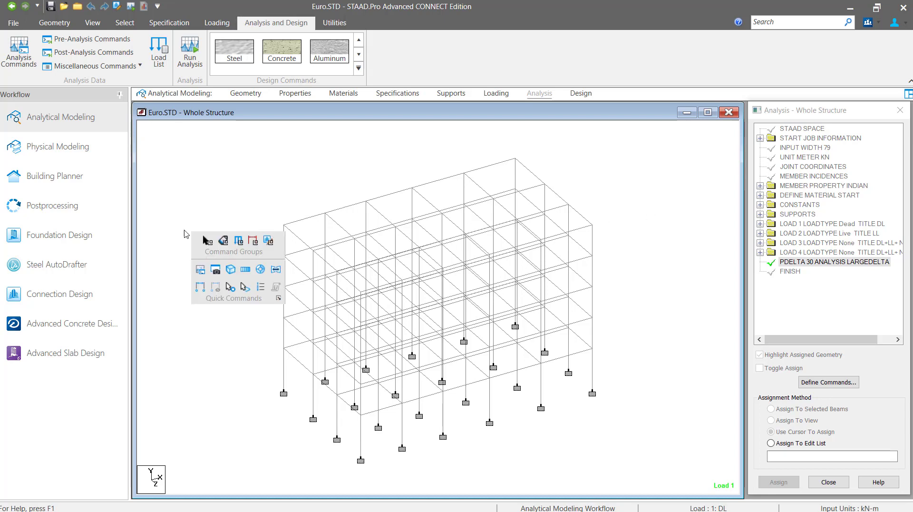
pyautogui.click(201, 287)
pyautogui.click(284, 393)
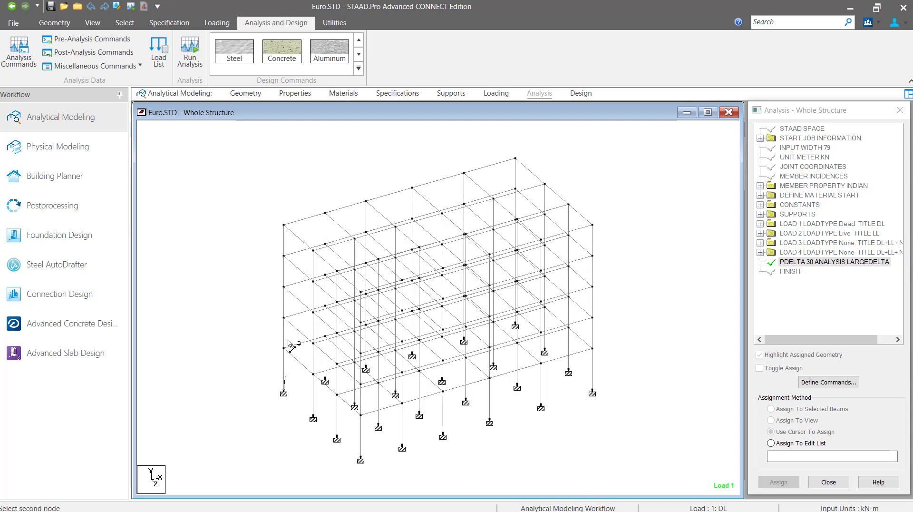
pyautogui.click(284, 225)
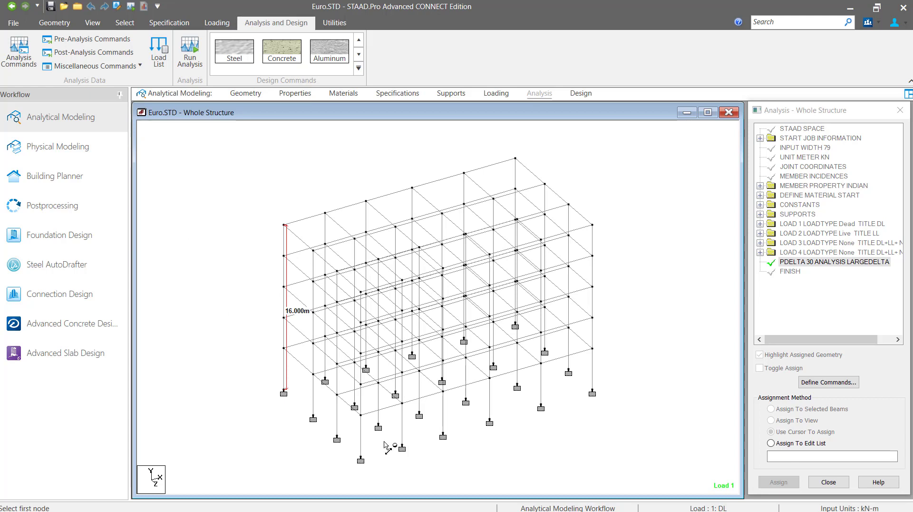
pyautogui.press('Escape')
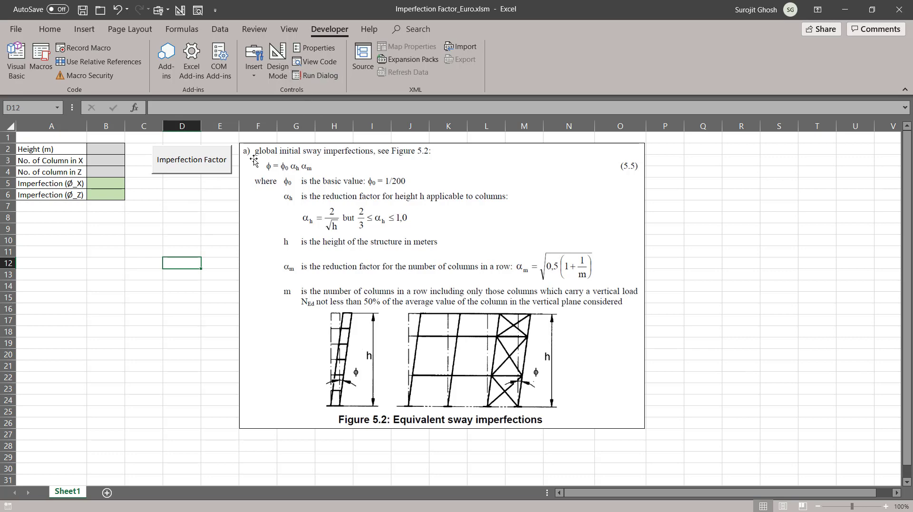
# Review the macro code behind the imperfection calculation, and enter a height of 16 m, 6 columns in X and 4 columns in Z.
pyautogui.click(315, 62)
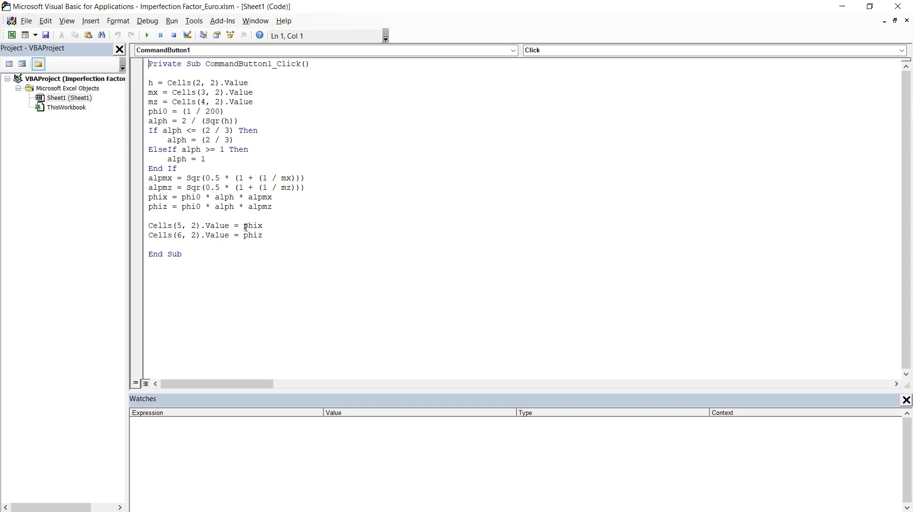
pyautogui.click(899, 7)
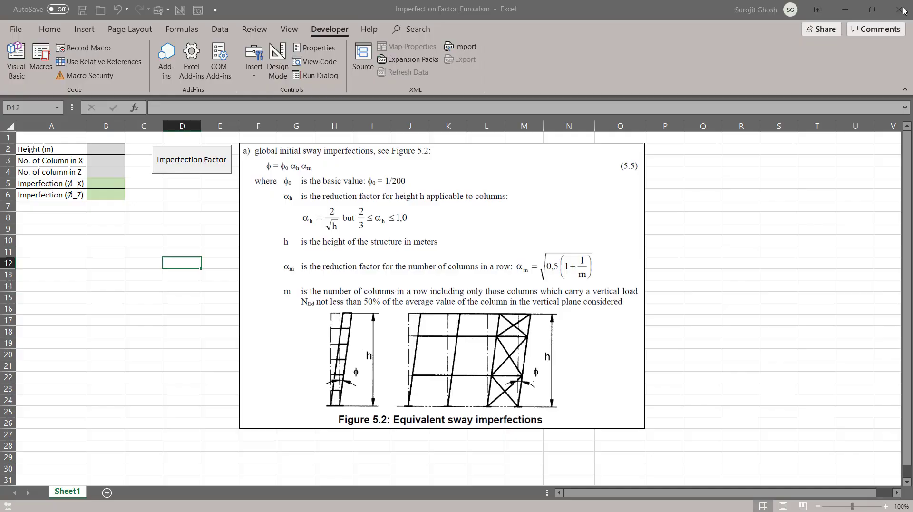
pyautogui.click(105, 152)
pyautogui.write('16')
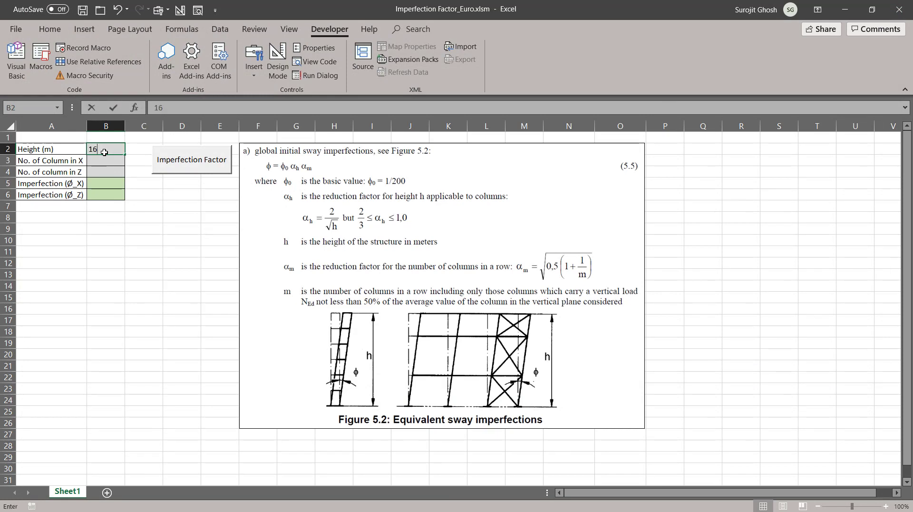
pyautogui.press('Return')
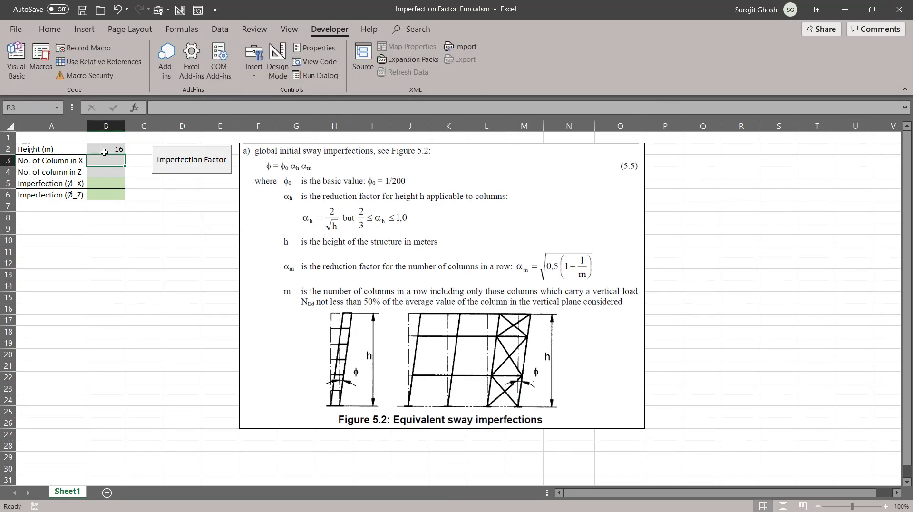
pyautogui.write('6')
pyautogui.press('Return')
pyautogui.write('4')
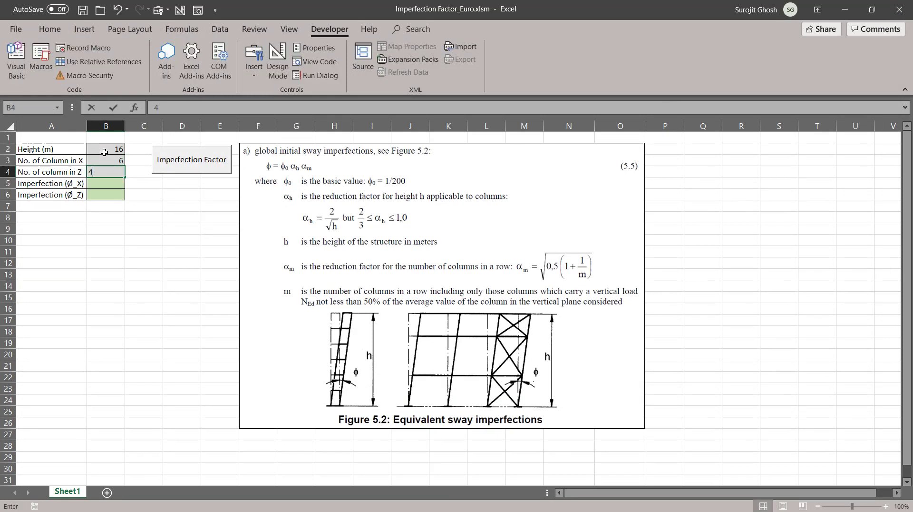
pyautogui.press('Return')
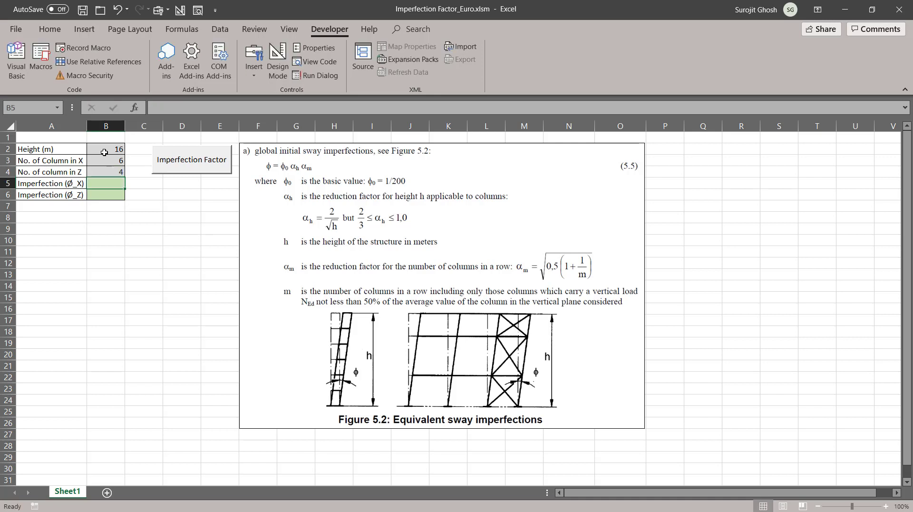
# Calculate the X and Z imperfection factors in the worksheet and check both results.
pyautogui.click(199, 161)
pyautogui.click(159, 216)
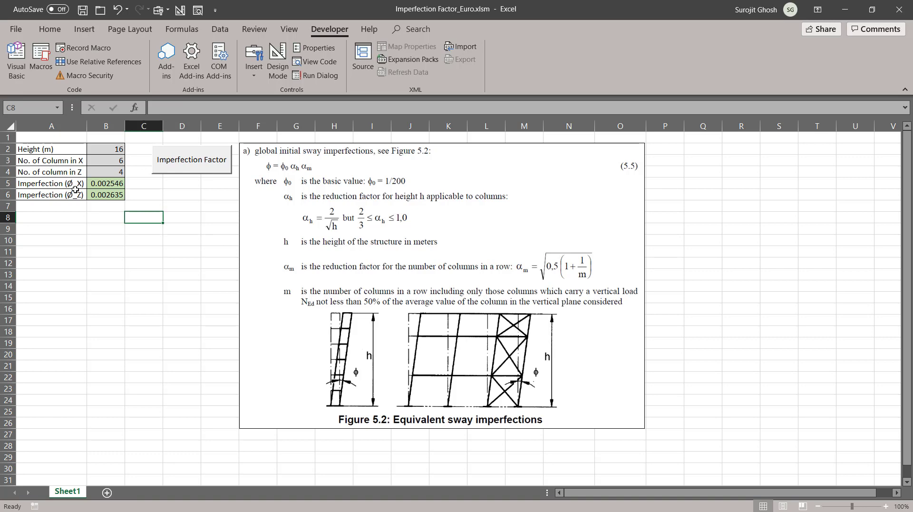
pyautogui.click(108, 194)
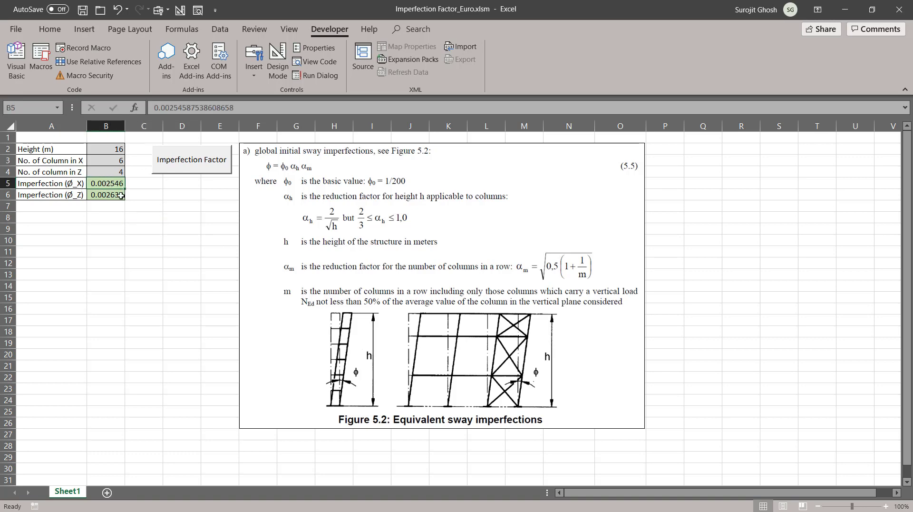
# Switch to STAAD.Pro and examine the repeat load definitions of load cases 3 and 4.
pyautogui.click(845, 9)
pyautogui.click(496, 94)
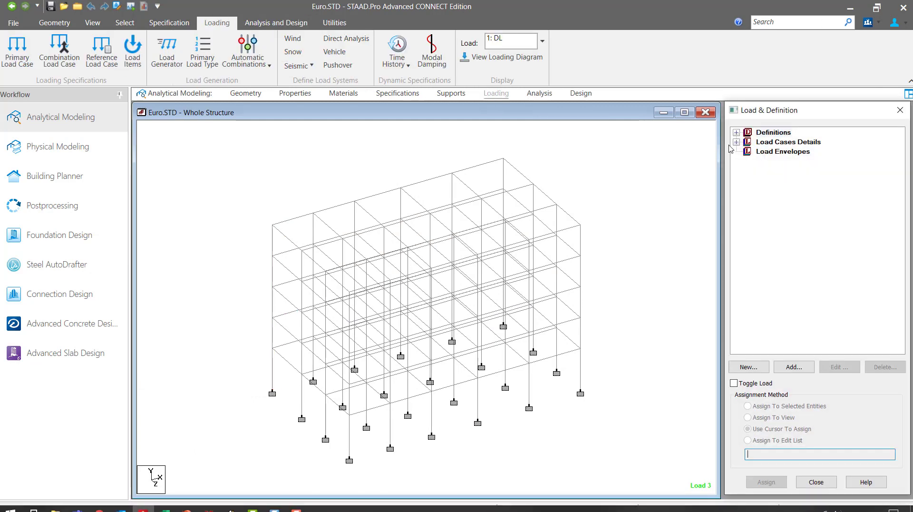
pyautogui.click(736, 142)
pyautogui.click(747, 171)
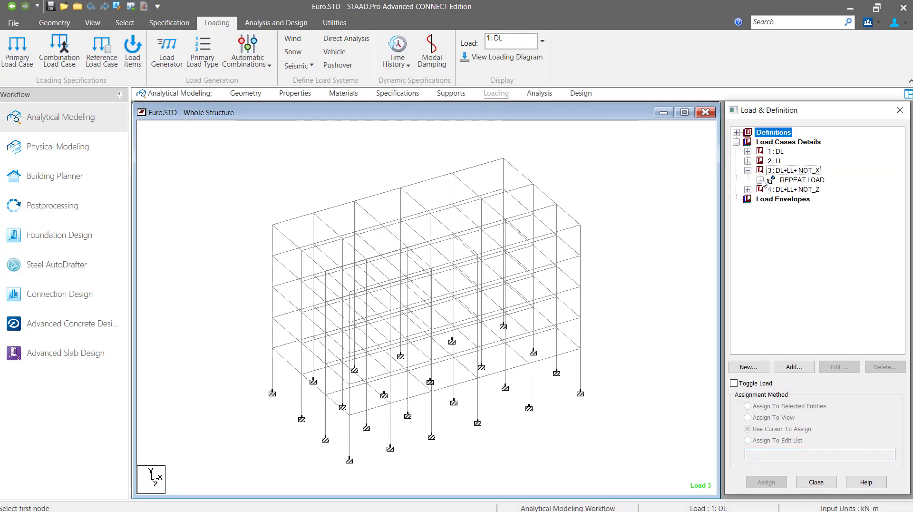
pyautogui.click(760, 180)
pyautogui.click(748, 199)
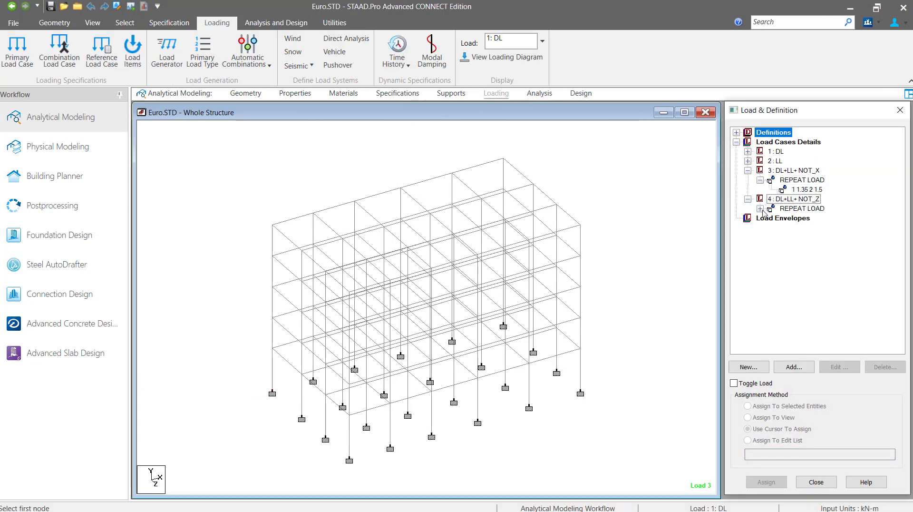
pyautogui.click(760, 208)
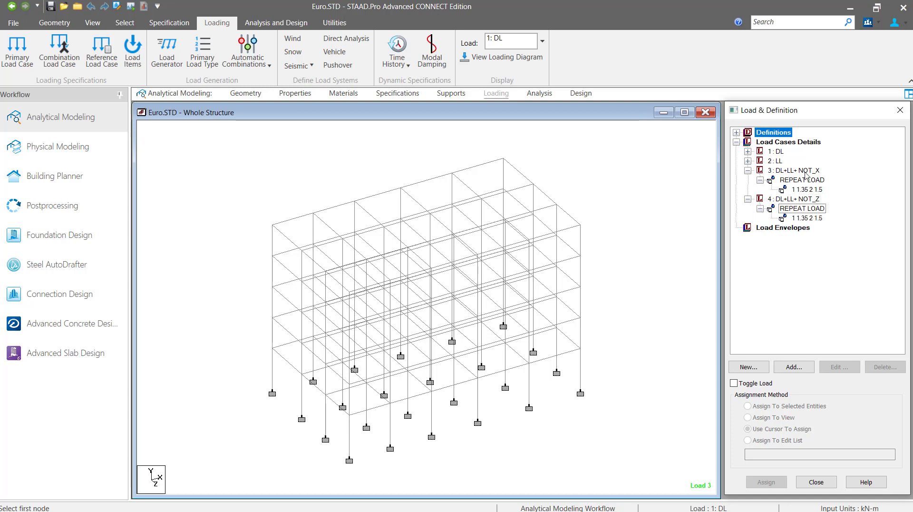
# Add a notional load to load case 3 from DL and LL, each with factor 0.002546 in the X direction.
pyautogui.click(803, 173)
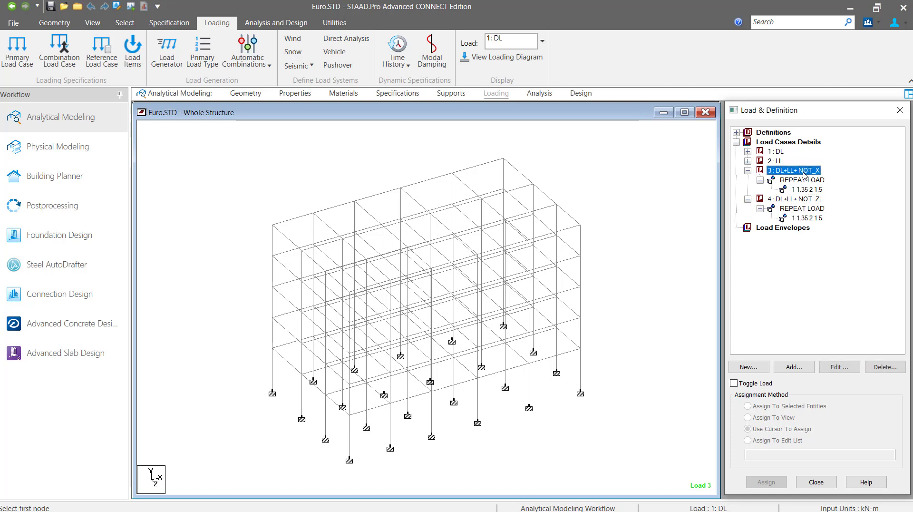
pyautogui.click(793, 369)
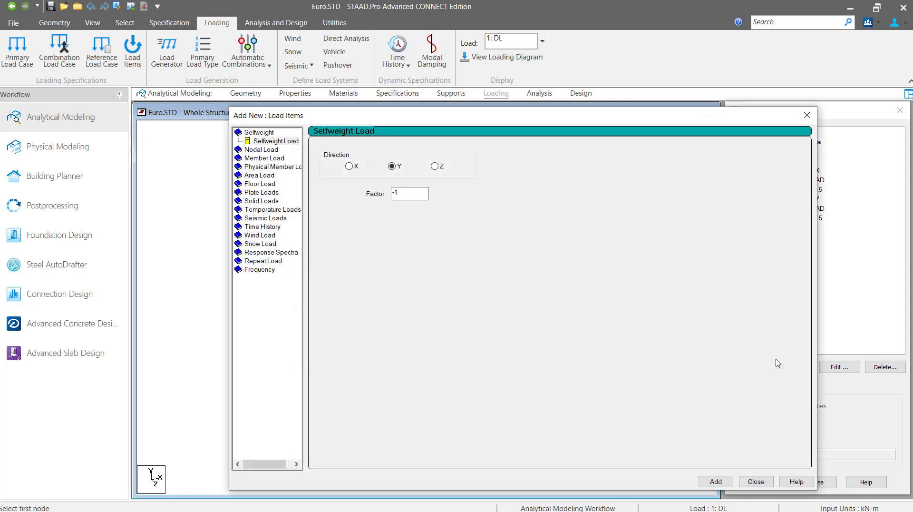
pyautogui.click(270, 260)
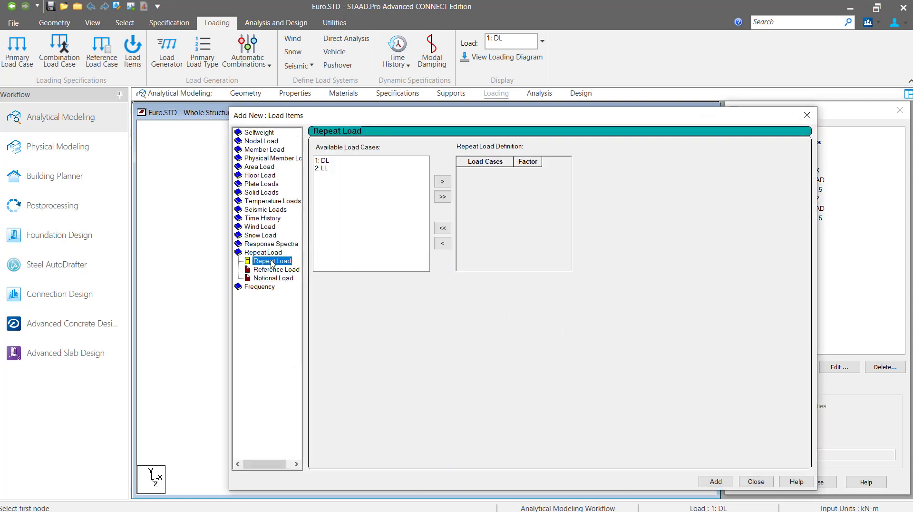
pyautogui.click(274, 278)
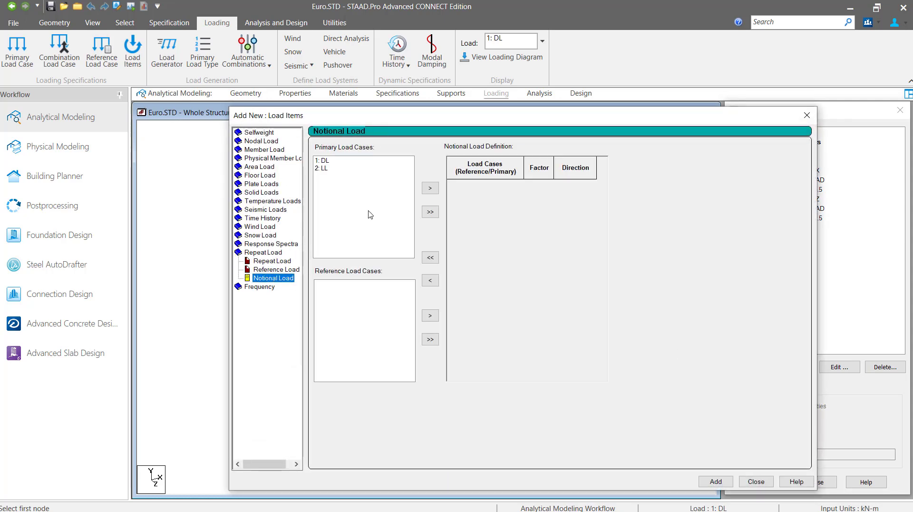
pyautogui.click(430, 211)
pyautogui.click(545, 184)
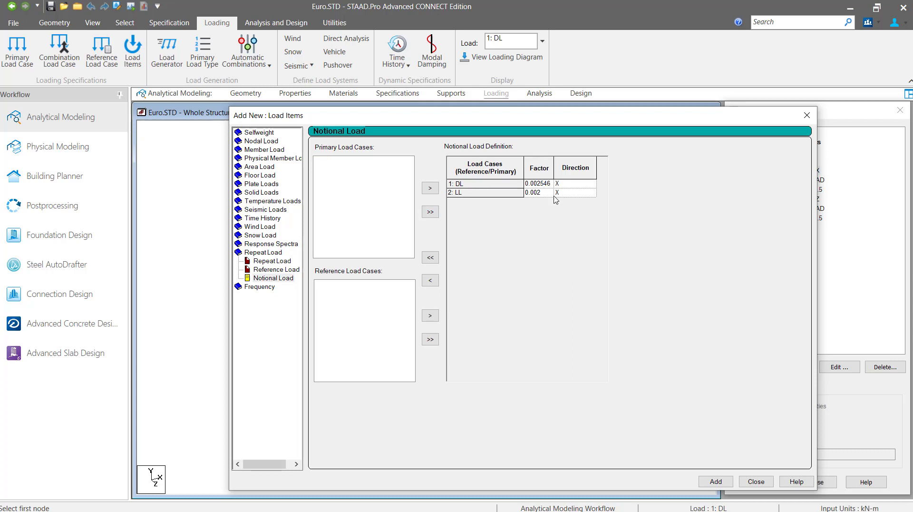
pyautogui.click(547, 194)
pyautogui.click(545, 193)
pyautogui.click(715, 481)
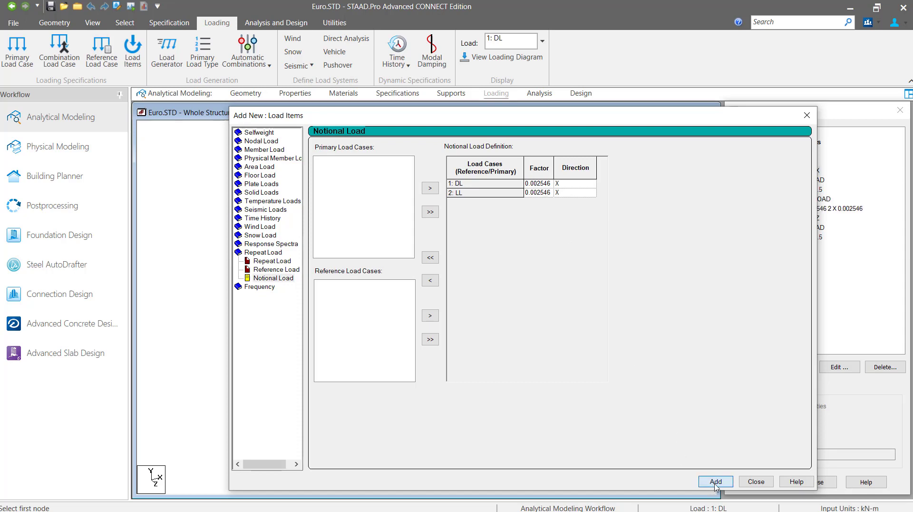
pyautogui.click(755, 481)
# Start a notional load for load case 4 containing DL and LL, each with factor 0.002635.
pyautogui.click(789, 218)
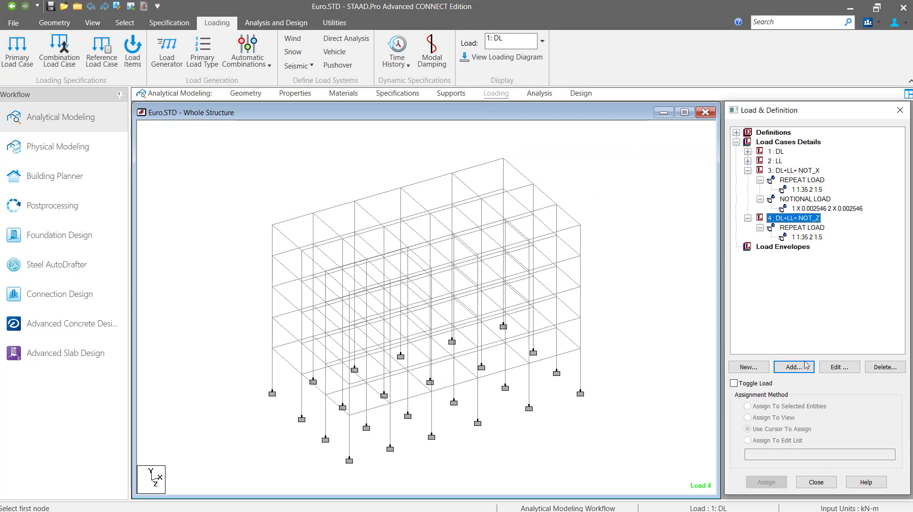
pyautogui.click(793, 367)
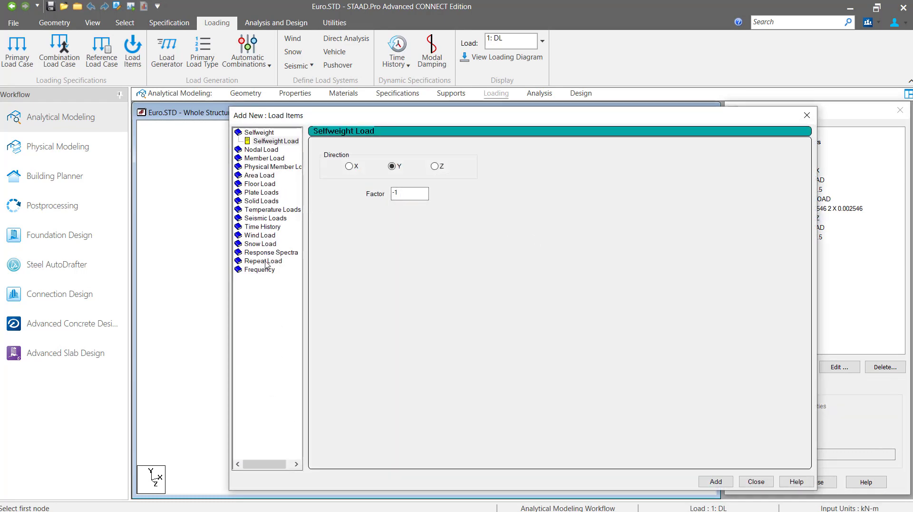
pyautogui.click(267, 261)
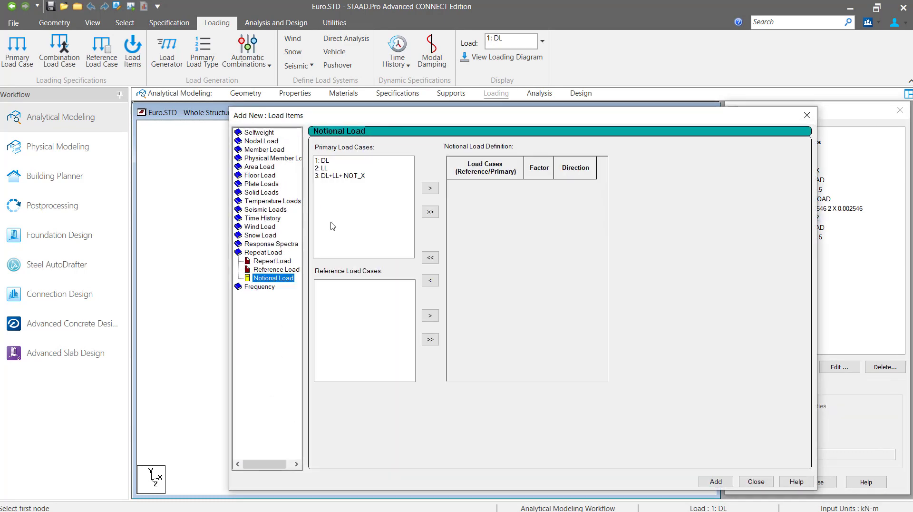
pyautogui.click(326, 161)
pyautogui.keyDown('shift'); pyautogui.click(325, 168); pyautogui.keyUp('shift')
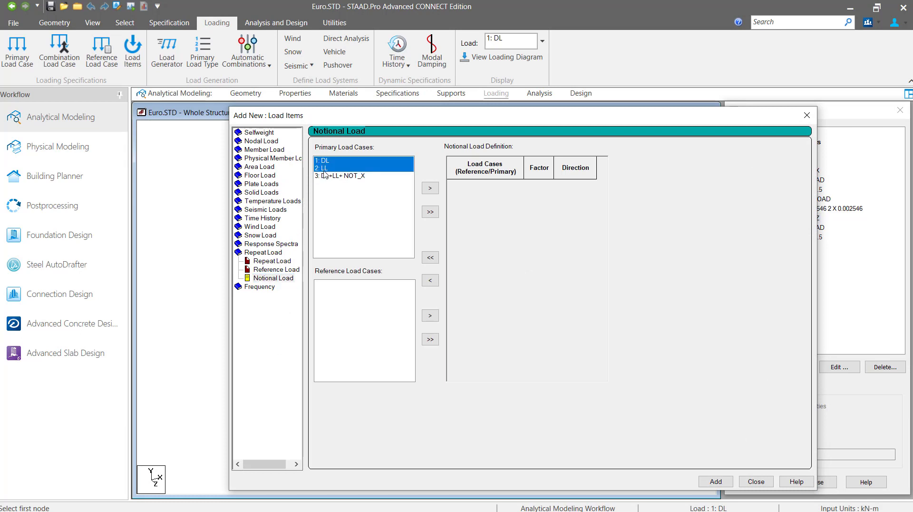
pyautogui.click(430, 188)
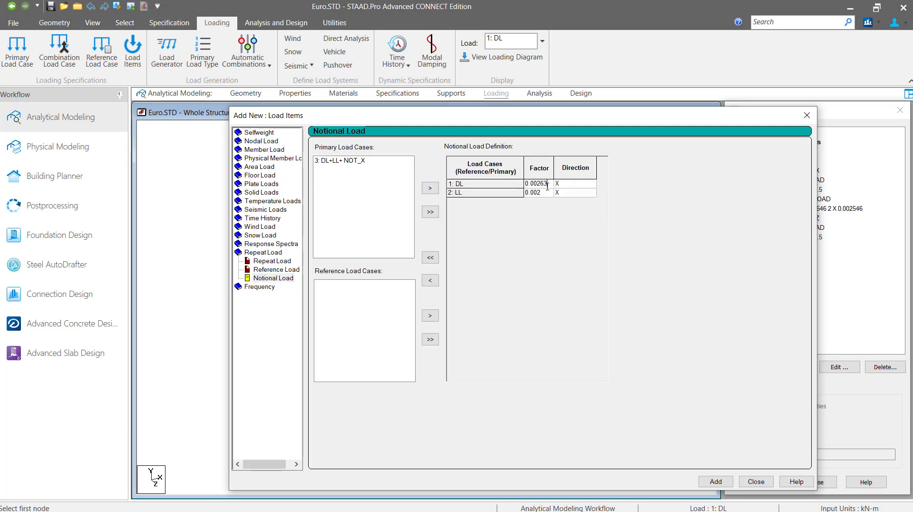
pyautogui.press('Return')
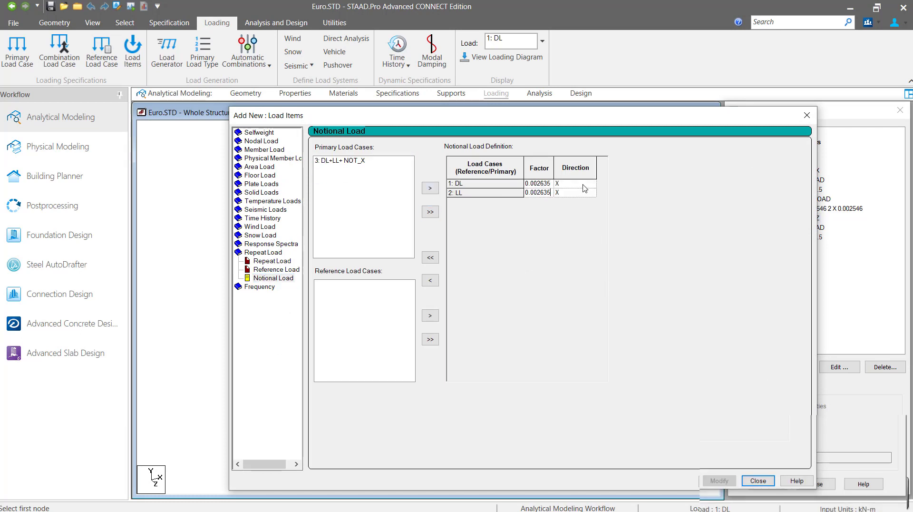
# Set the direction of both notional load entries to Z and add the notional load to load case 4.
pyautogui.click(591, 184)
pyautogui.click(557, 209)
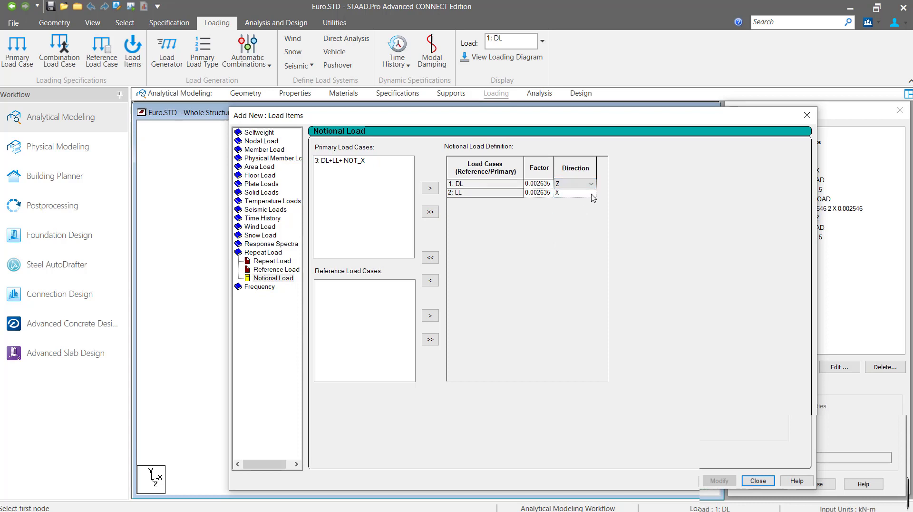
pyautogui.click(590, 193)
pyautogui.click(577, 217)
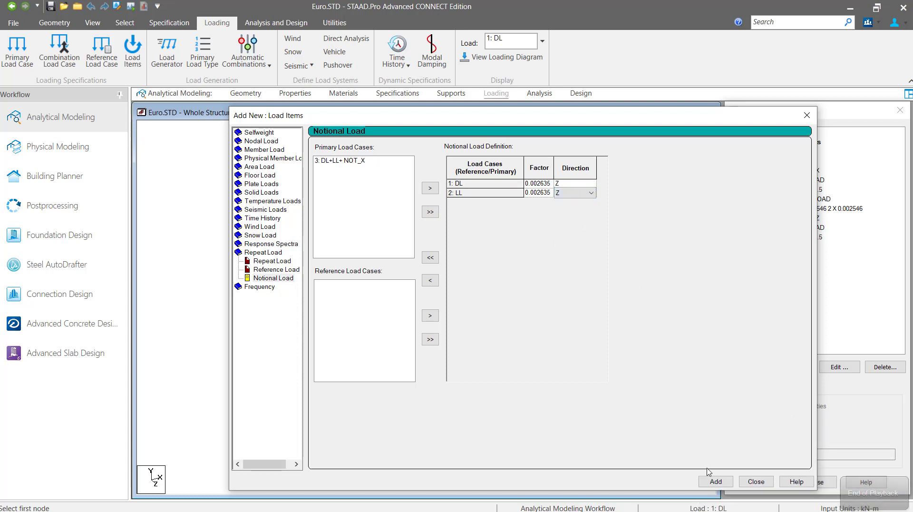
pyautogui.click(715, 482)
pyautogui.click(756, 481)
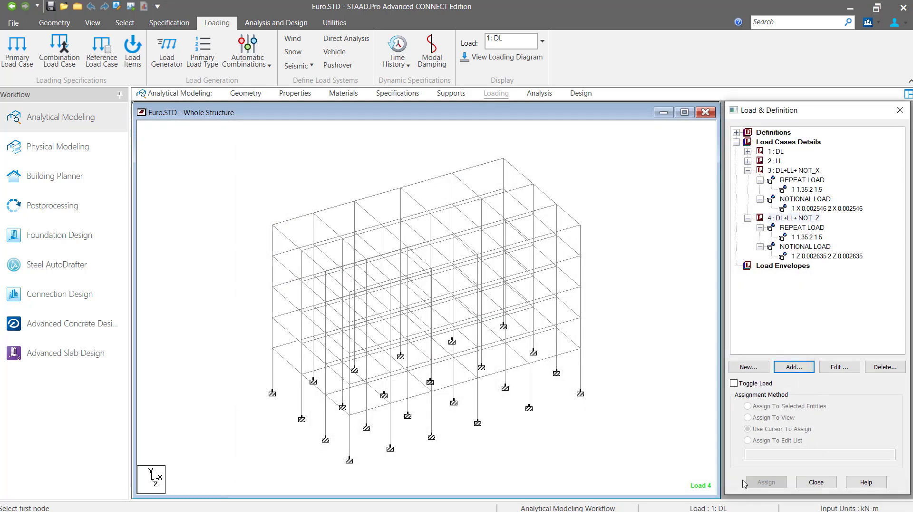
# Review the notional load entries defined under load cases 3 and 4.
pyautogui.click(818, 257)
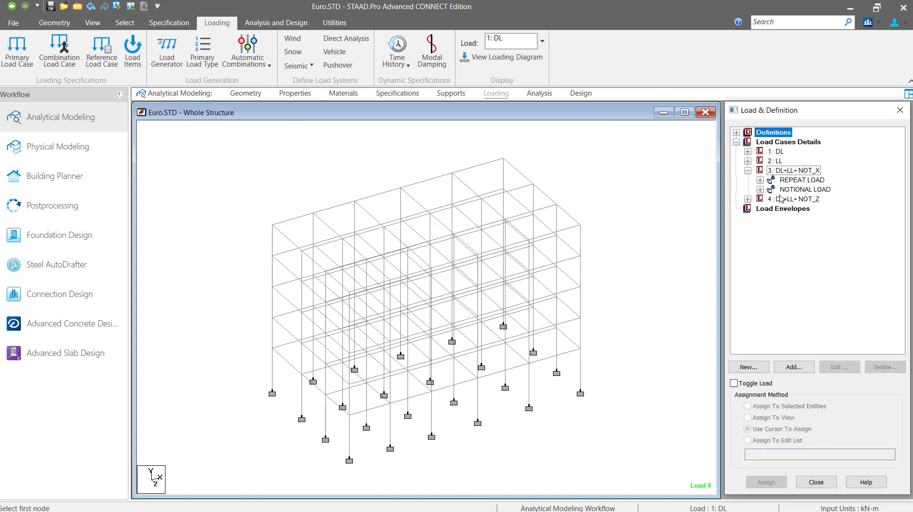
pyautogui.click(760, 189)
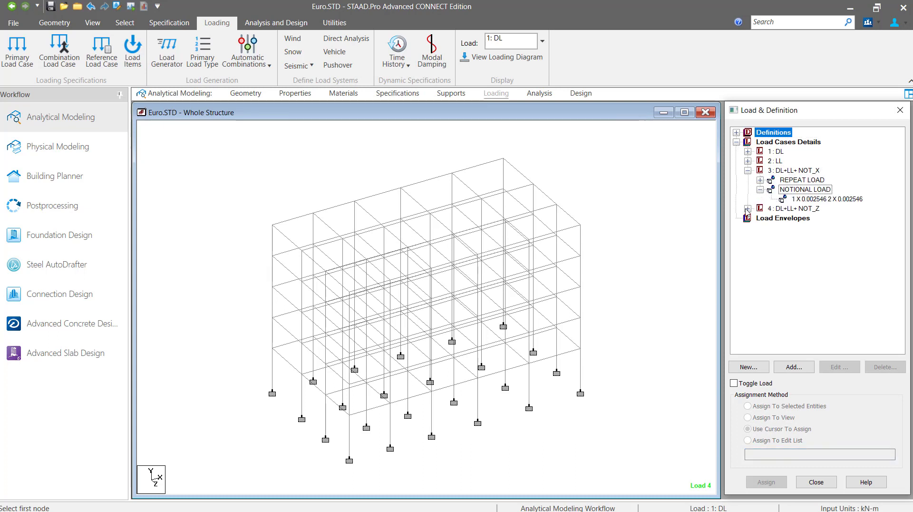
pyautogui.click(748, 209)
pyautogui.click(759, 228)
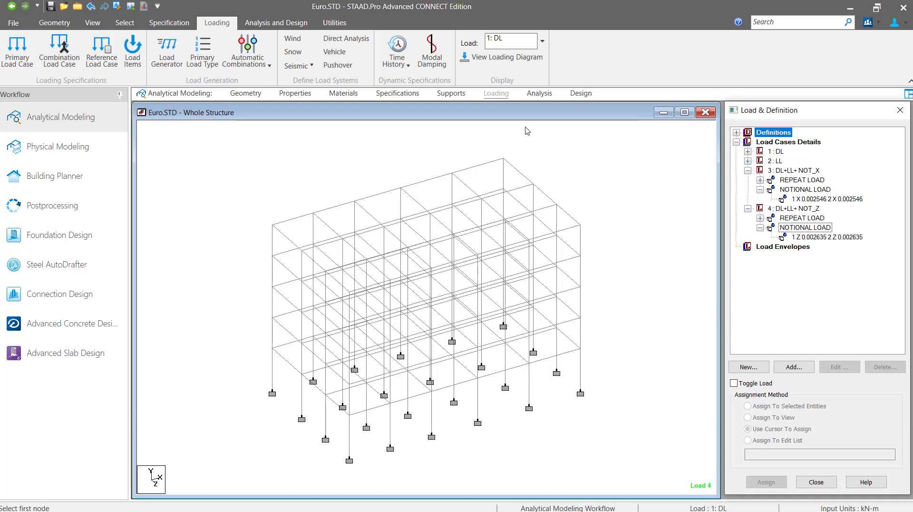
# Set the steel design code to EN 1993-1-1:2005.
pyautogui.click(581, 93)
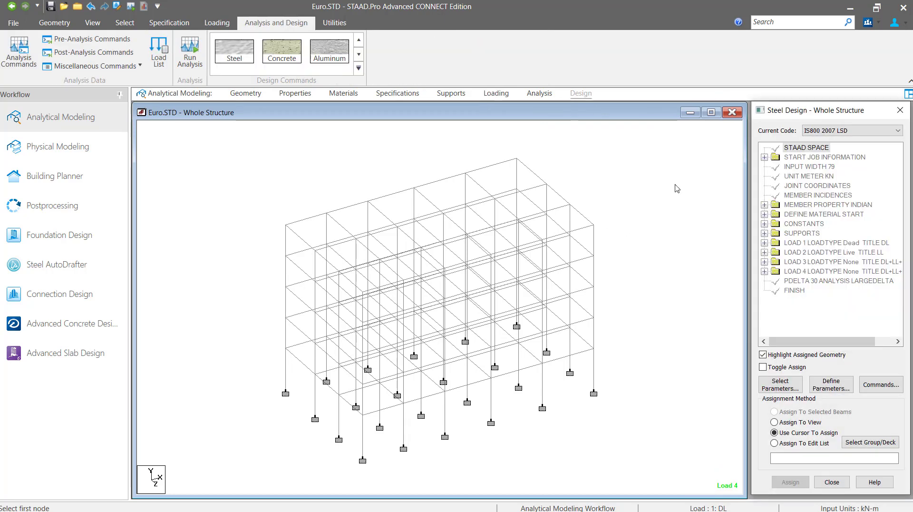
pyautogui.click(845, 132)
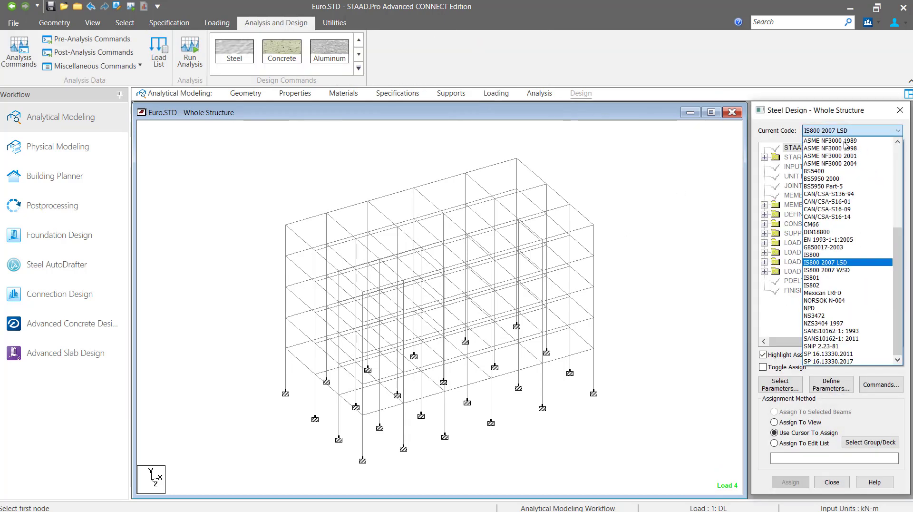
pyautogui.click(833, 240)
# Add the TRACK design parameter with option 2.0 for detailed results output.
pyautogui.click(829, 384)
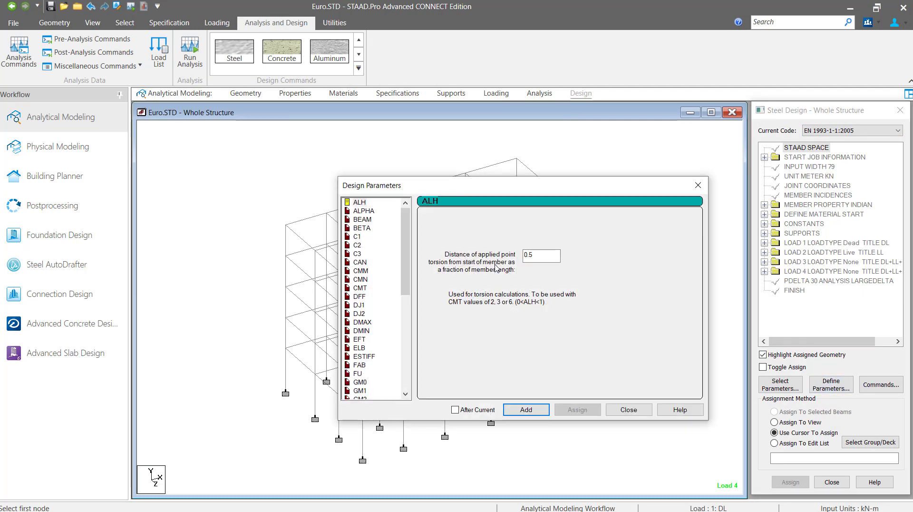
pyautogui.moveTo(406, 266); pyautogui.dragTo(417, 373)
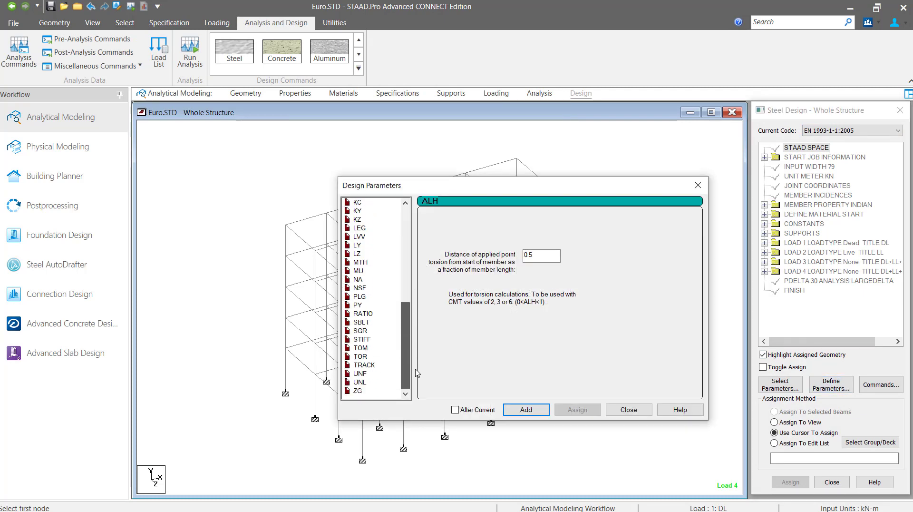
pyautogui.click(364, 365)
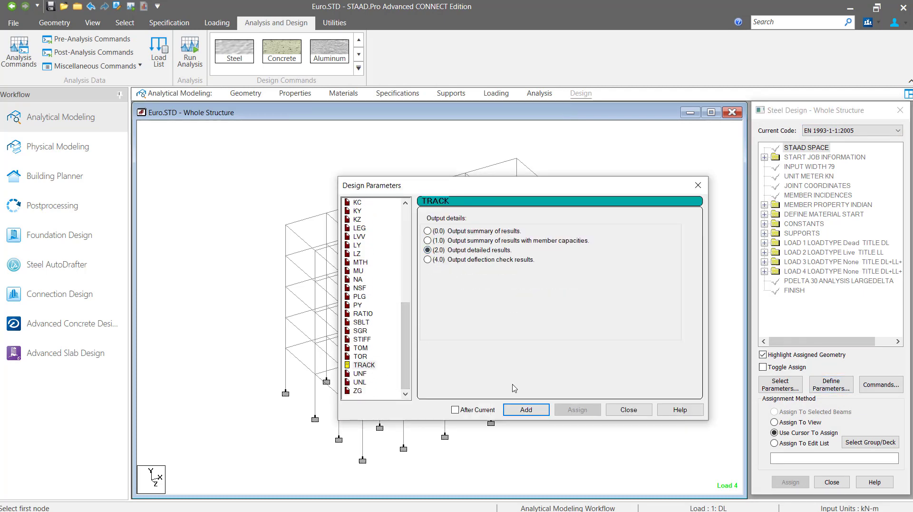
pyautogui.click(526, 409)
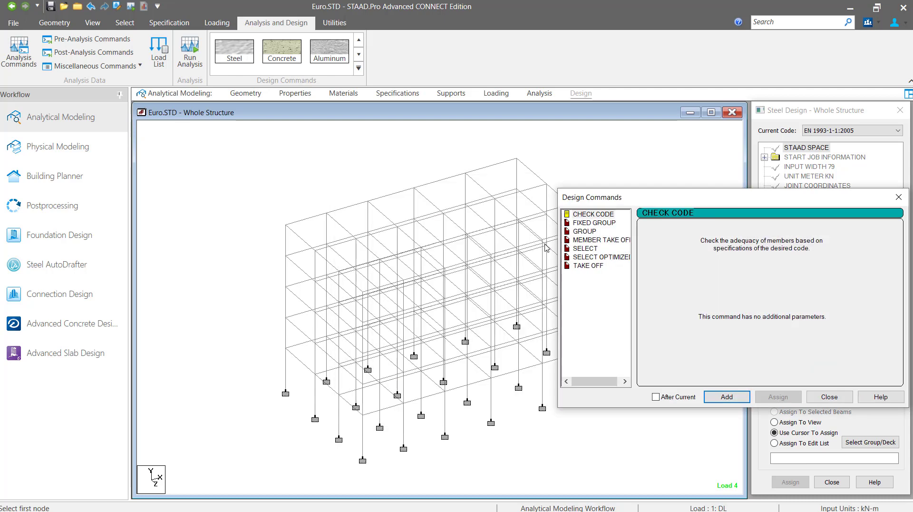
# Add the CHECK CODE design command and expand the PARAMETER 1 group in the command tree.
pyautogui.click(727, 396)
pyautogui.click(829, 396)
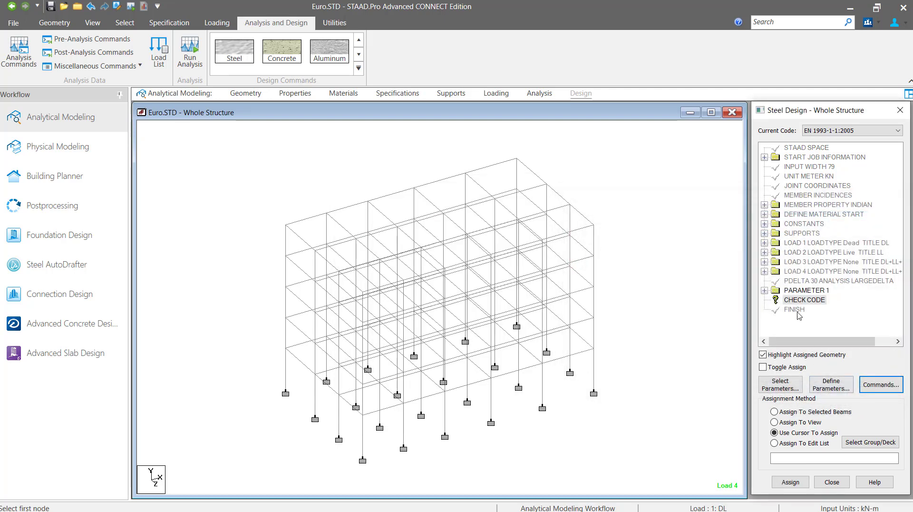
pyautogui.click(764, 290)
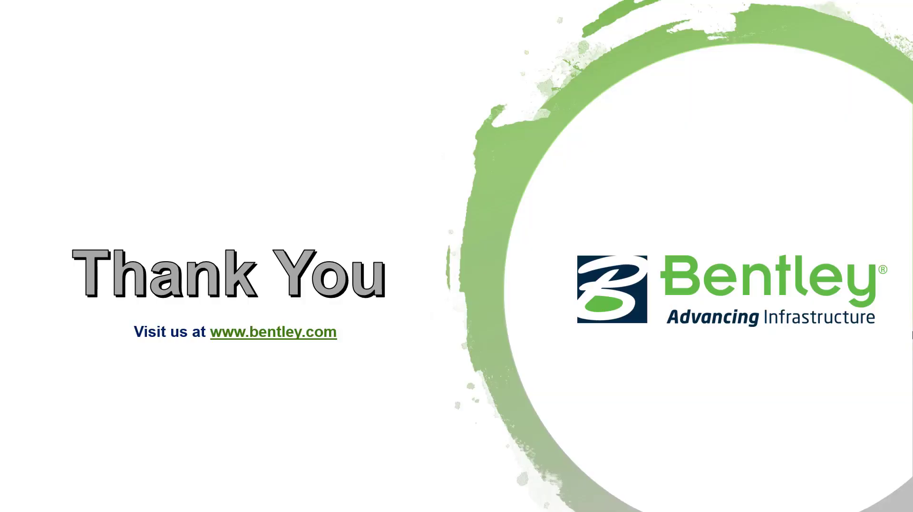